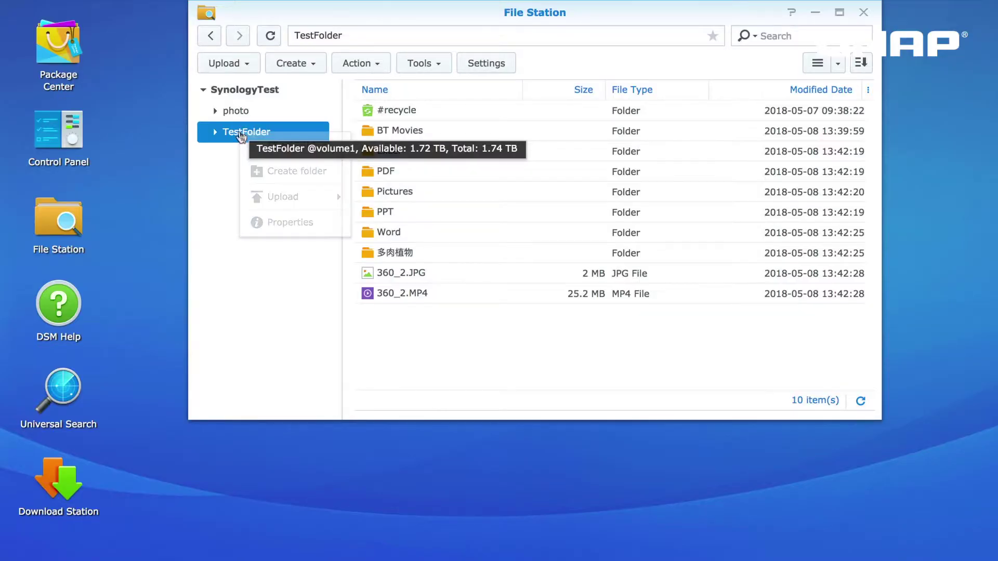
- Open TestFolder's properties on Synology, then calculate its QNAP size: 20.35 GB, 123 files, 30 folders
{"action": "left_click", "coordinate": [277, 222]}
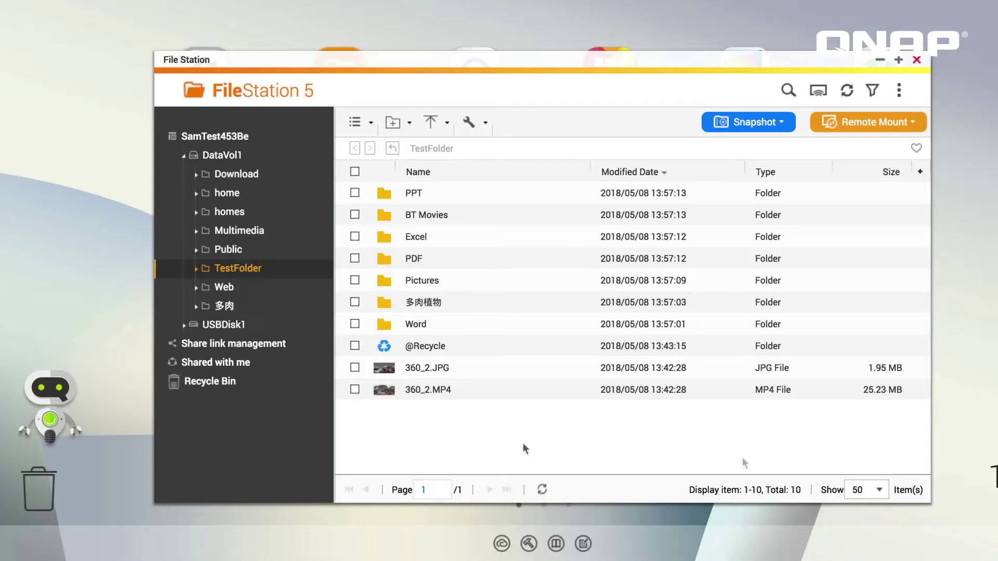
{"action": "right_click", "coordinate": [230, 270]}
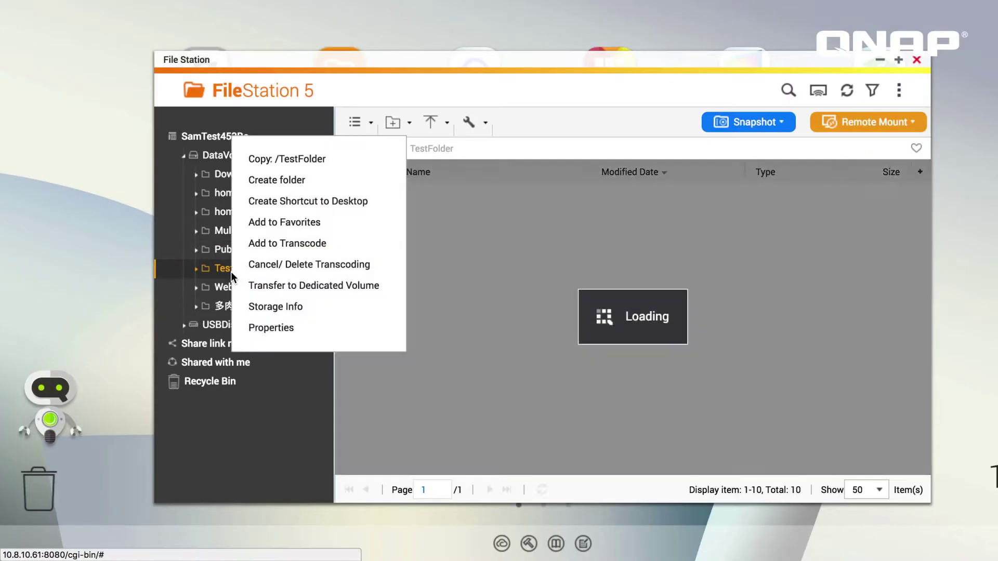
{"action": "left_click", "coordinate": [275, 327]}
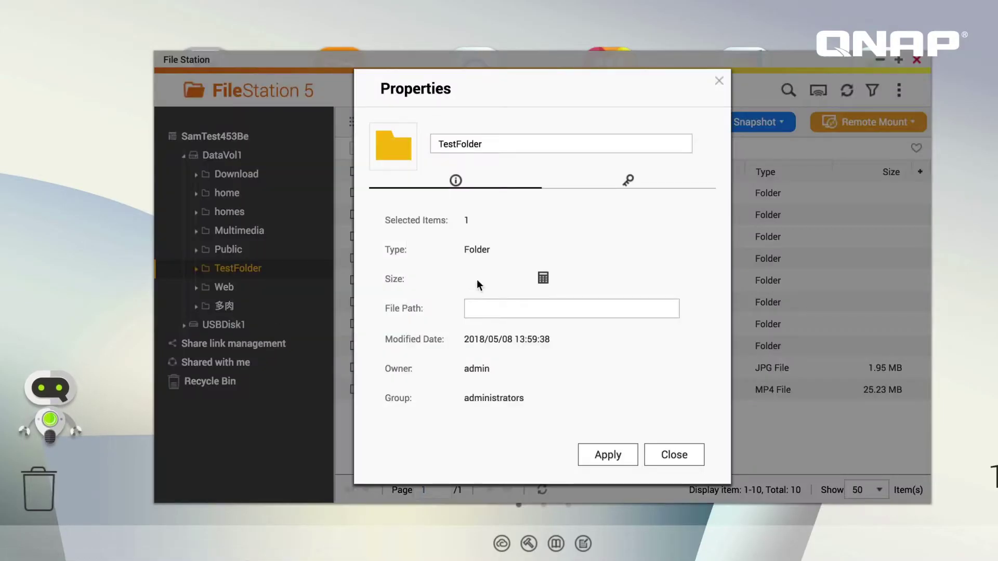
{"action": "left_click", "coordinate": [539, 274]}
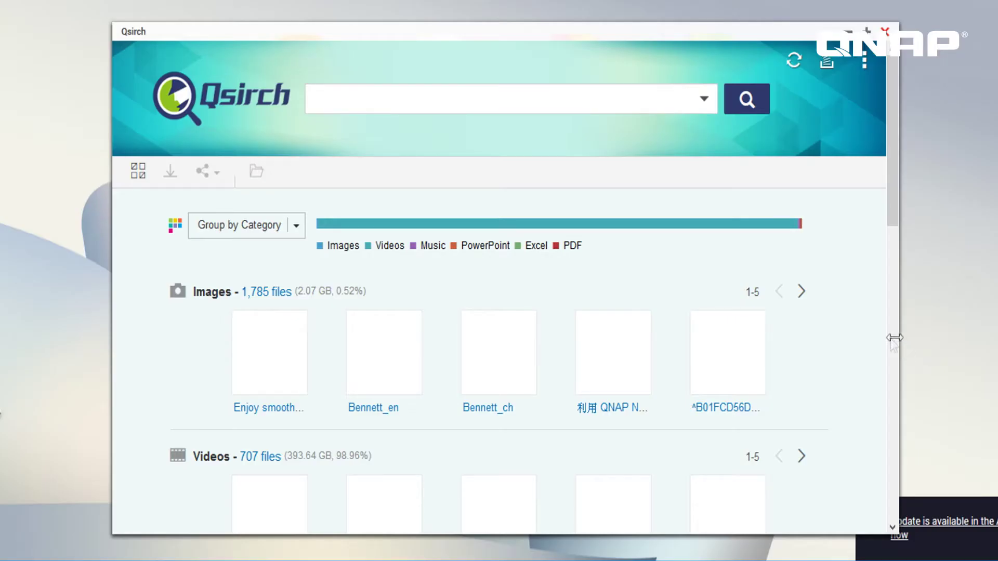
- Browse Qsirch's category overview, search qnap, and view the Images then Videos results
{"action": "scroll", "coordinate": [850, 364], "scroll_direction": "down", "scroll_amount": 4}
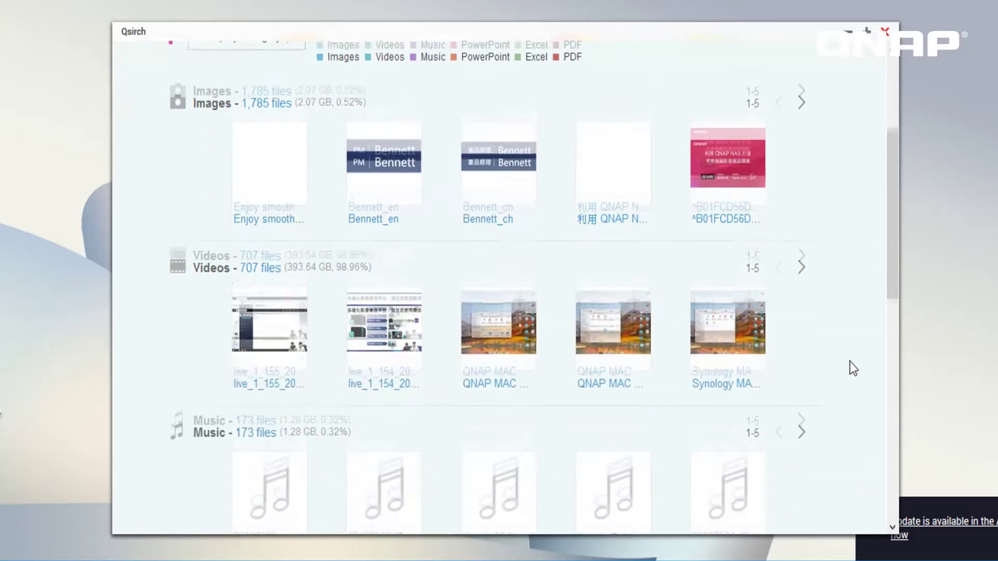
{"action": "scroll", "coordinate": [850, 362], "scroll_direction": "down", "scroll_amount": 7}
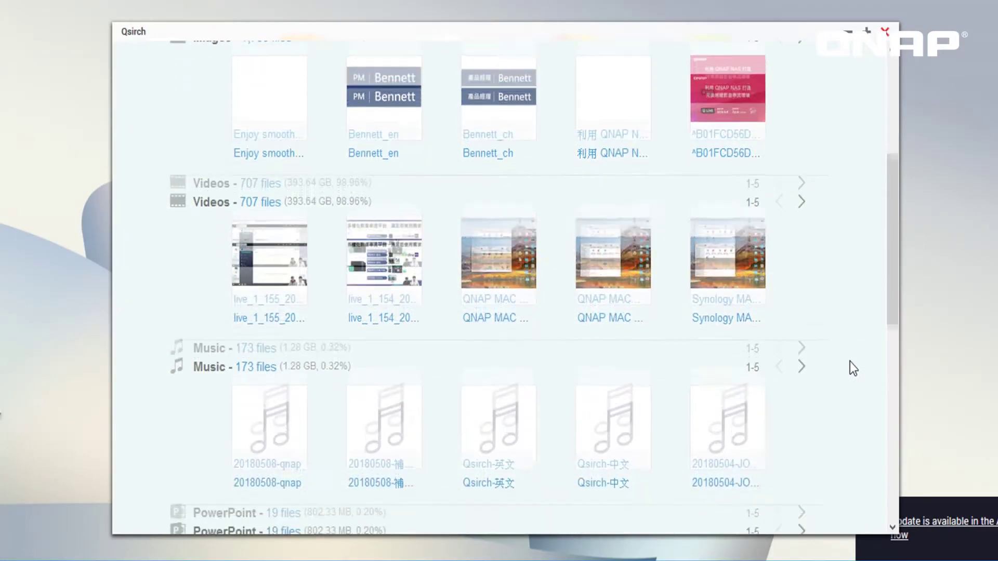
{"action": "scroll", "coordinate": [850, 362], "scroll_direction": "down", "scroll_amount": 4}
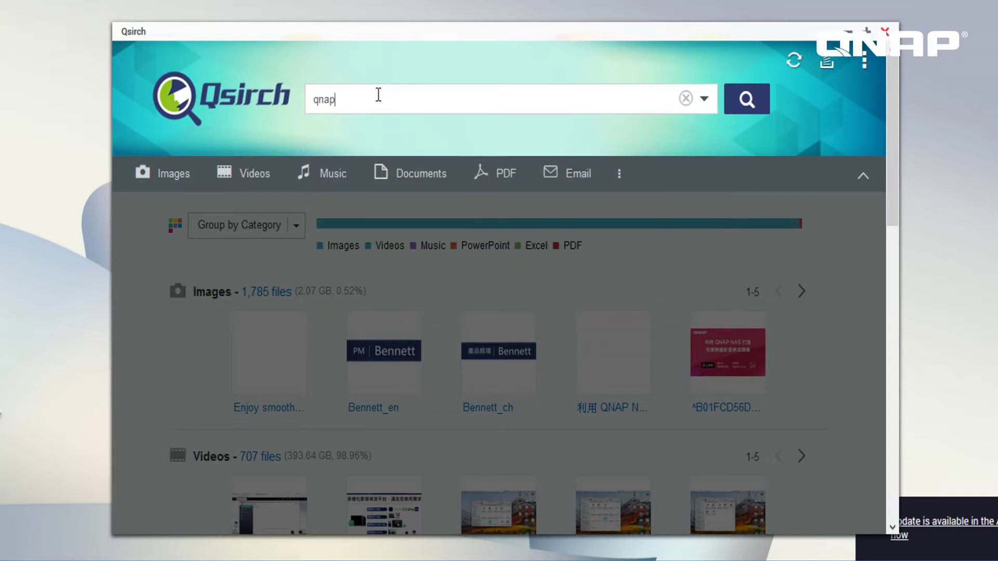
{"action": "key", "text": "Return"}
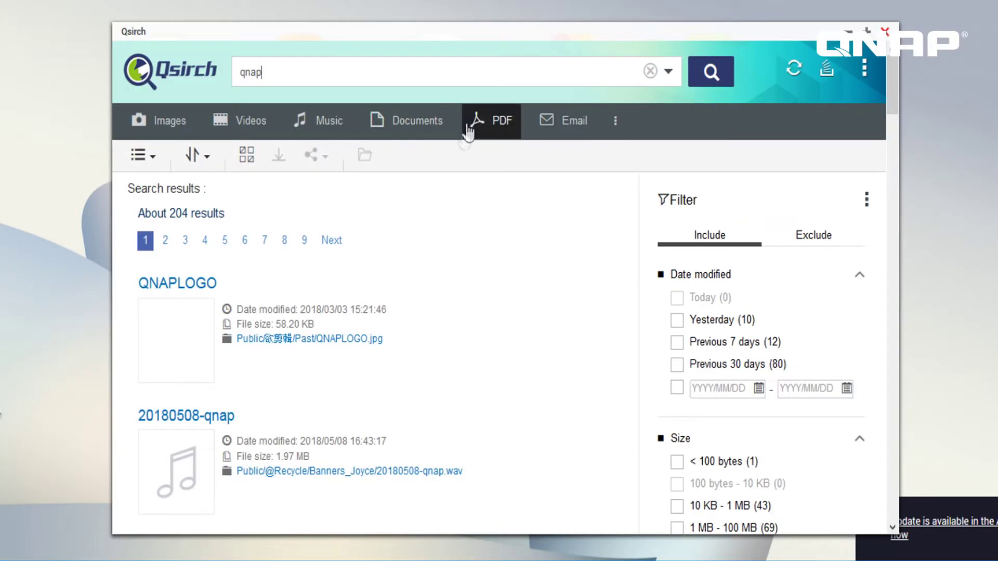
{"action": "left_click", "coordinate": [171, 134]}
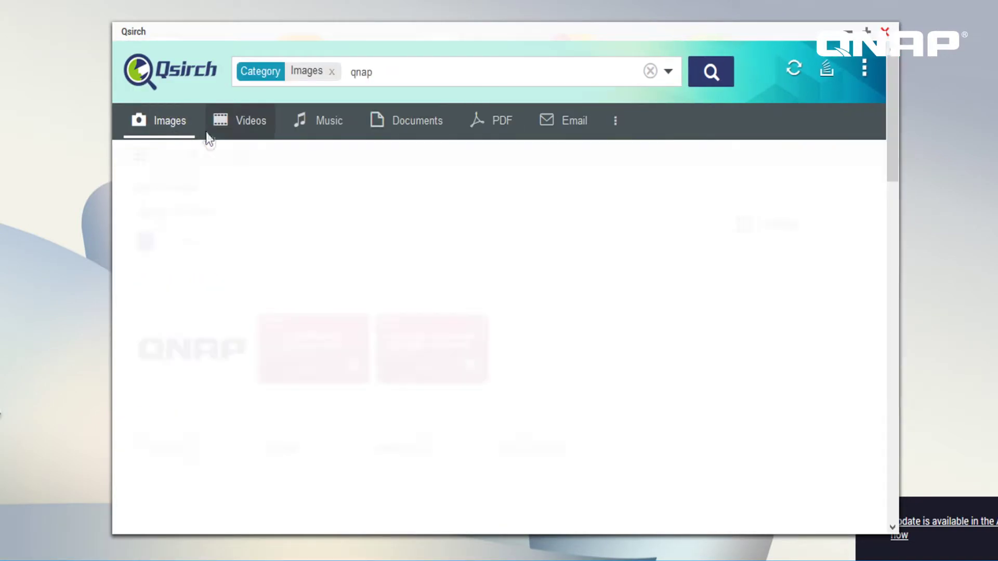
{"action": "left_click", "coordinate": [233, 137]}
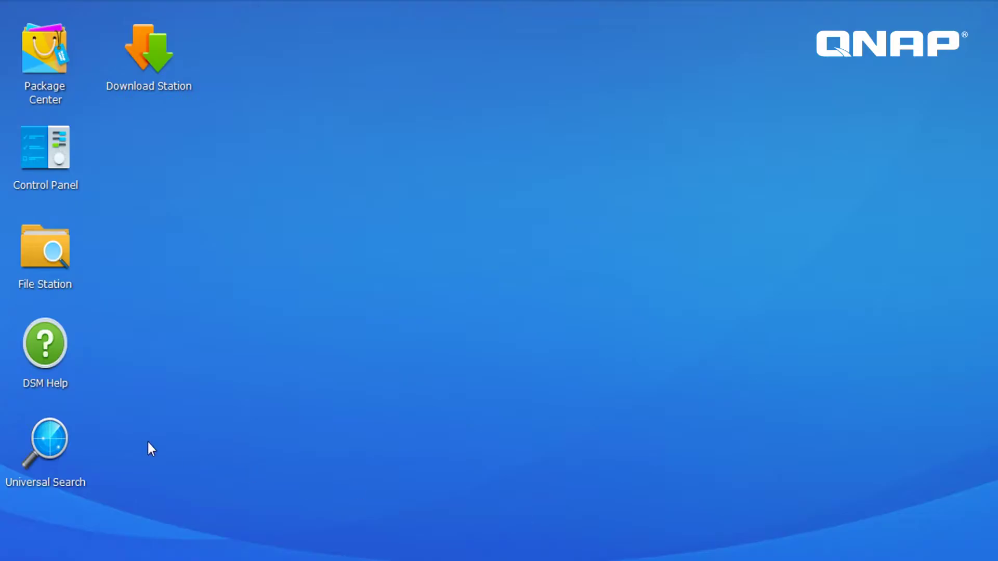
- Search qnap in Universal Search and view All Files, then Document matches with text snippets
{"action": "left_click", "coordinate": [46, 442]}
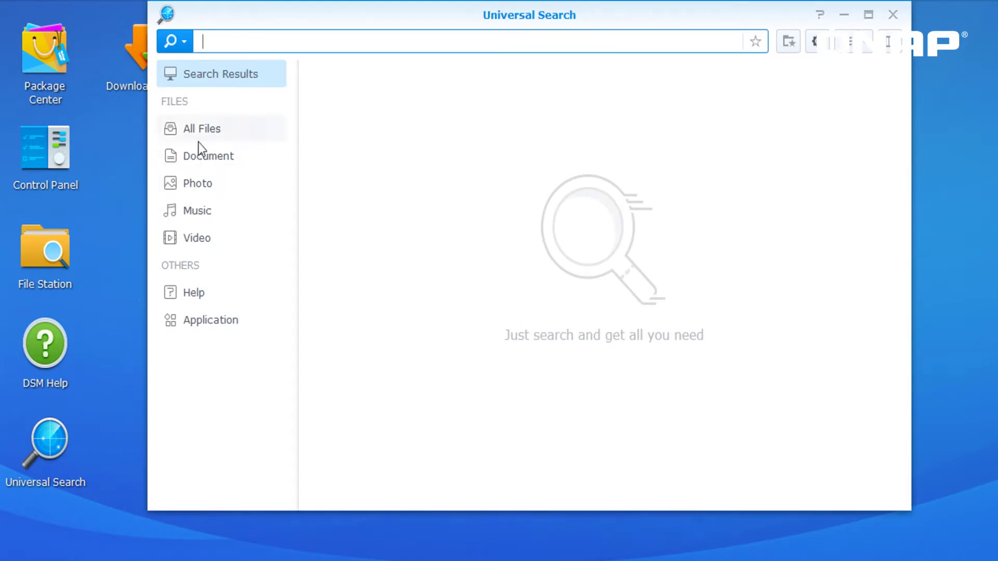
{"action": "type", "text": "qnap"}
{"action": "key", "text": "Return"}
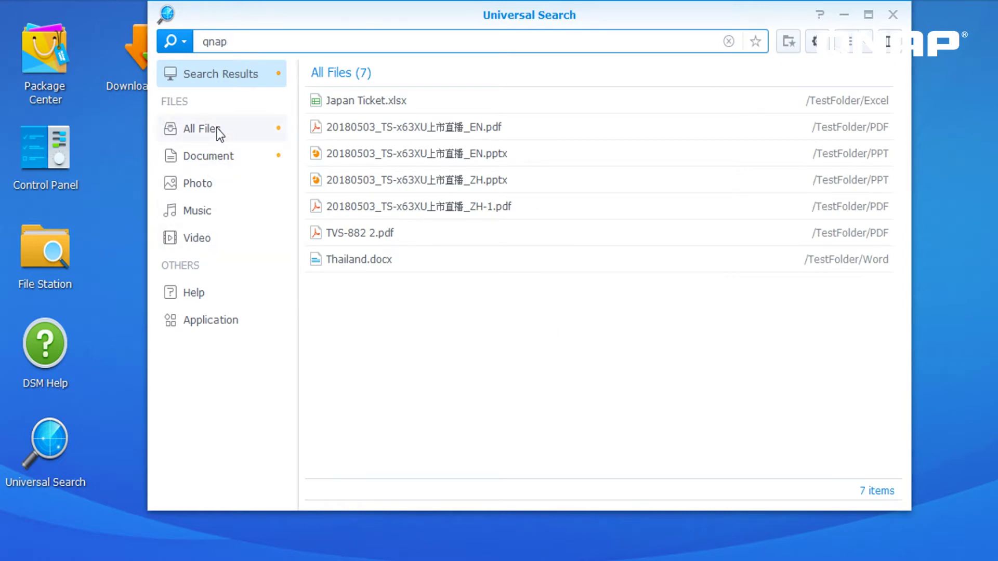
{"action": "left_click", "coordinate": [217, 130]}
{"action": "left_click", "coordinate": [222, 145]}
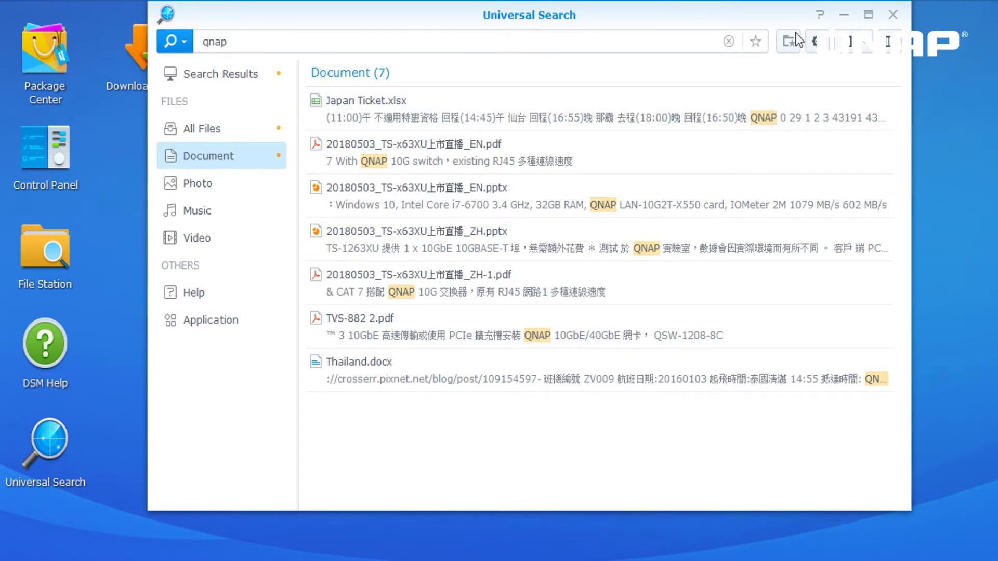
- Review the General and System preferences and the Indexed Folder List, cancelling a new entry
{"action": "left_click", "coordinate": [815, 44]}
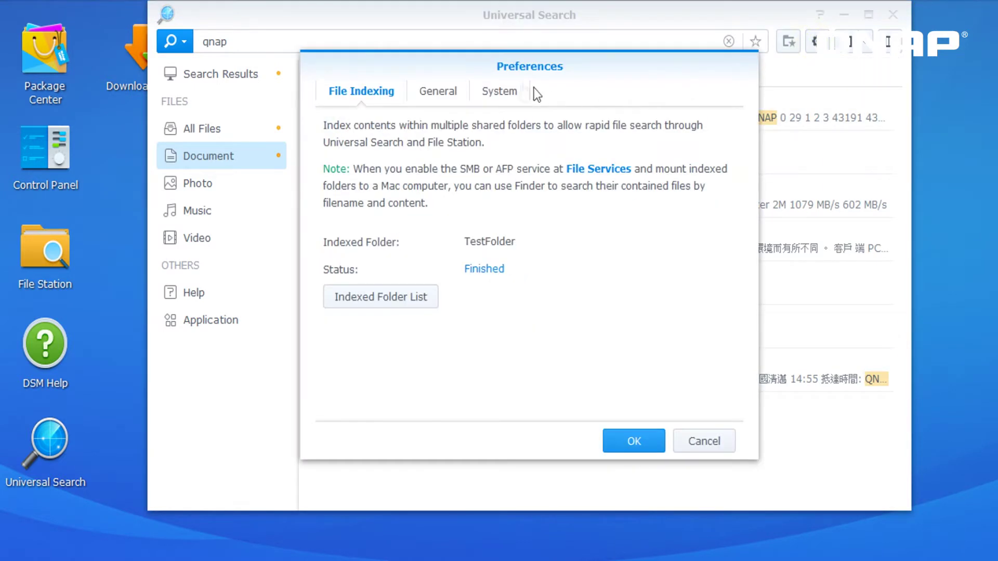
{"action": "left_click", "coordinate": [443, 91]}
{"action": "left_click", "coordinate": [489, 90]}
{"action": "left_click", "coordinate": [354, 100]}
{"action": "left_click", "coordinate": [398, 295]}
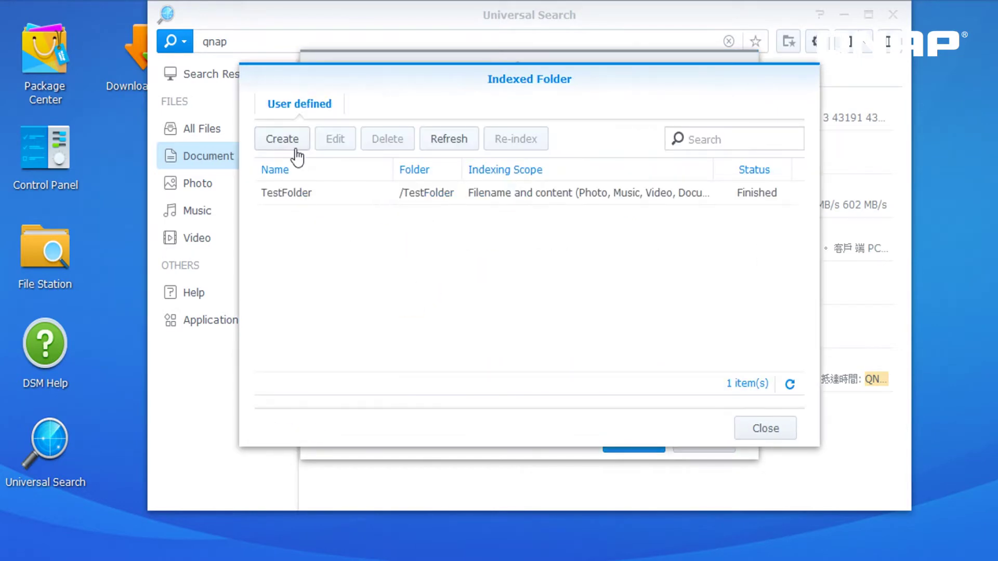
{"action": "left_click", "coordinate": [296, 150]}
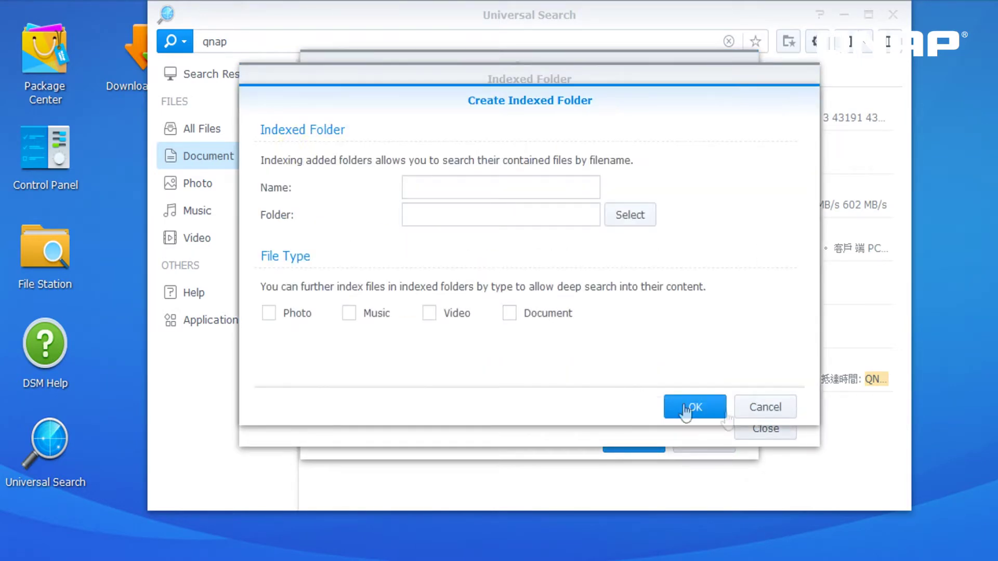
{"action": "left_click", "coordinate": [765, 408]}
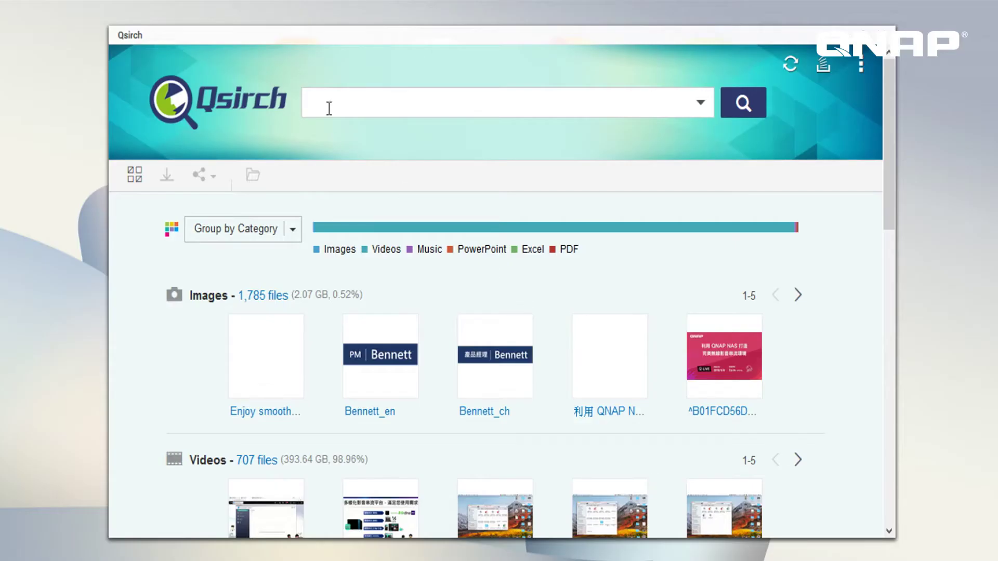
- Run the qnap search again in Qsirch
{"action": "left_click", "coordinate": [329, 104]}
{"action": "type", "text": "qnap"}
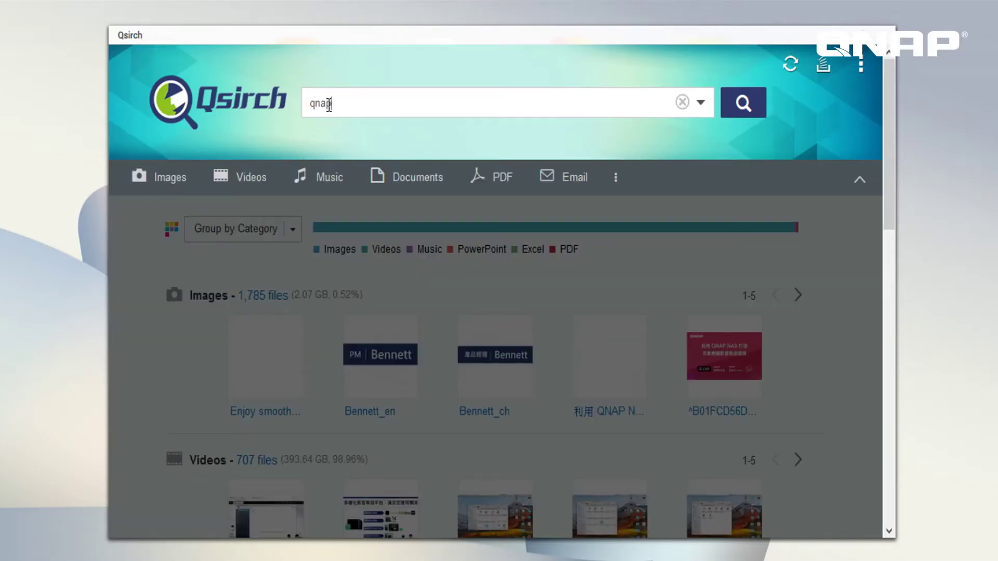
{"action": "key", "text": "Return"}
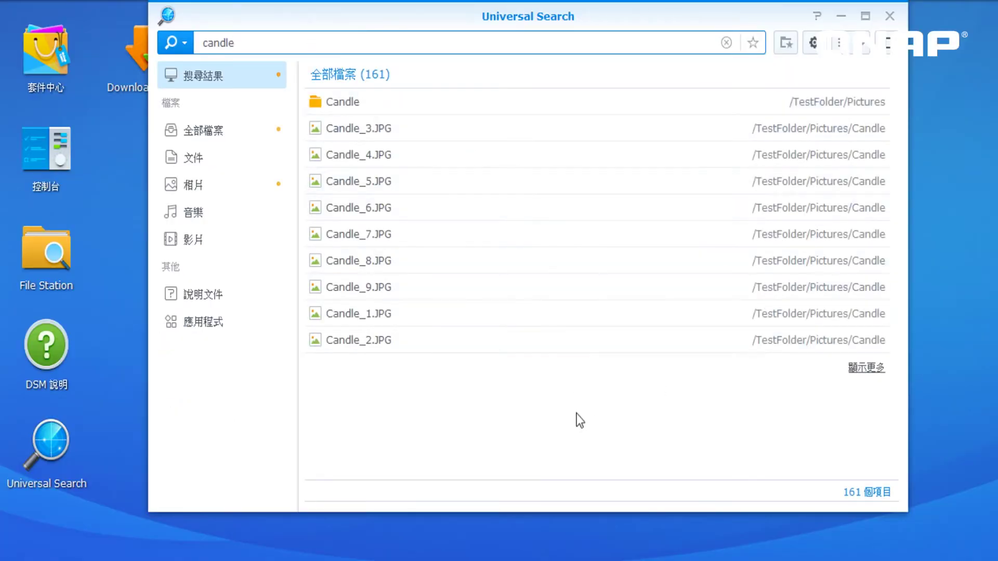
- Open the Candle result's folder in File Station and close its properties
{"action": "right_click", "coordinate": [369, 100]}
{"action": "left_click", "coordinate": [414, 115]}
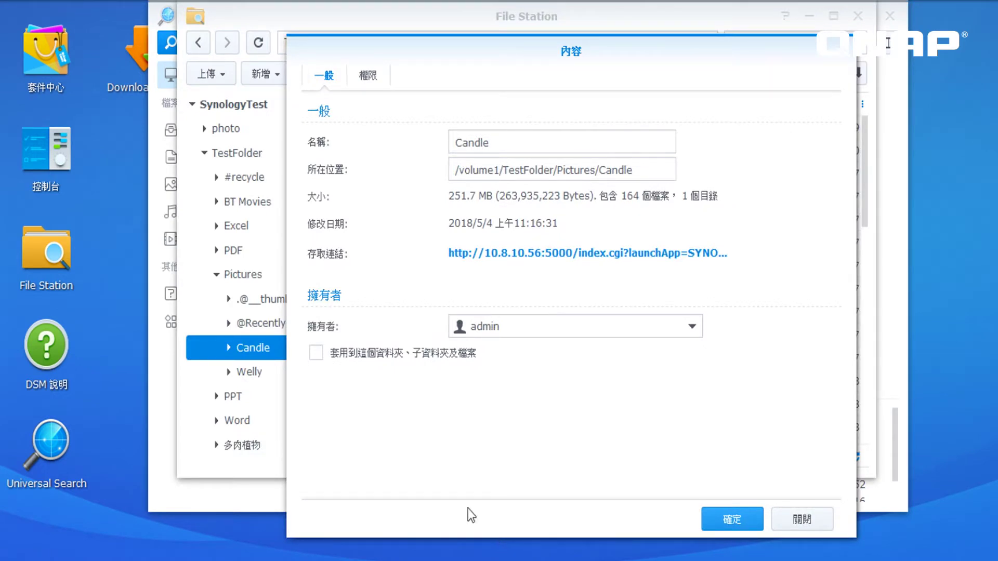
{"action": "left_click", "coordinate": [730, 519]}
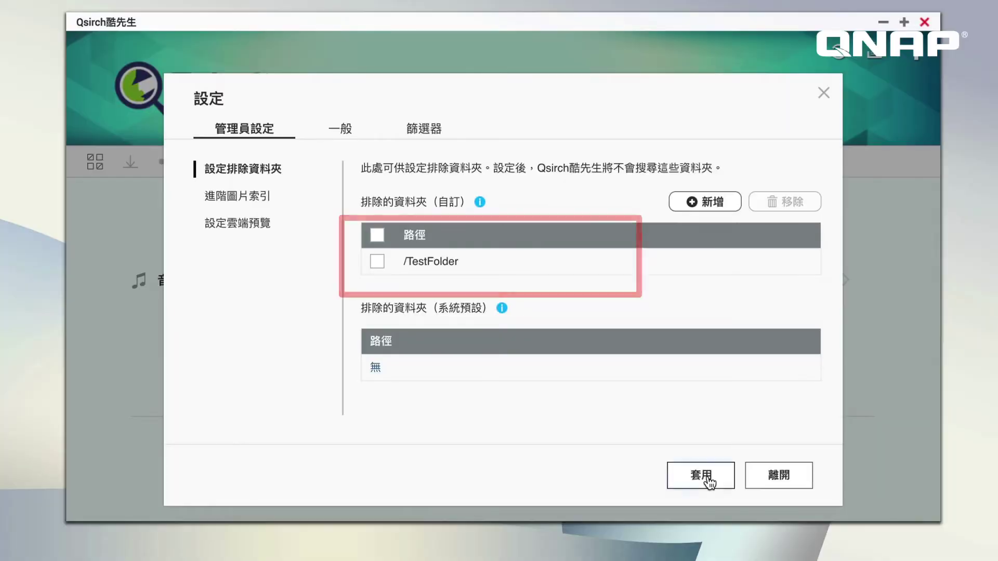
{"action": "left_click", "coordinate": [696, 475]}
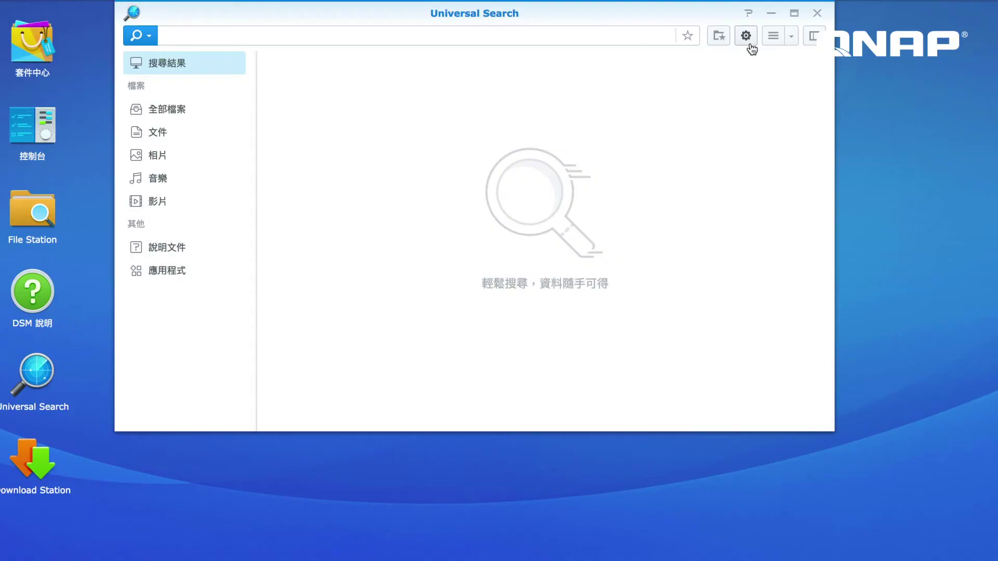
- Create a new indexed folder entry with TestFolder selected as its location
{"action": "left_click", "coordinate": [746, 35]}
{"action": "left_click", "coordinate": [328, 243]}
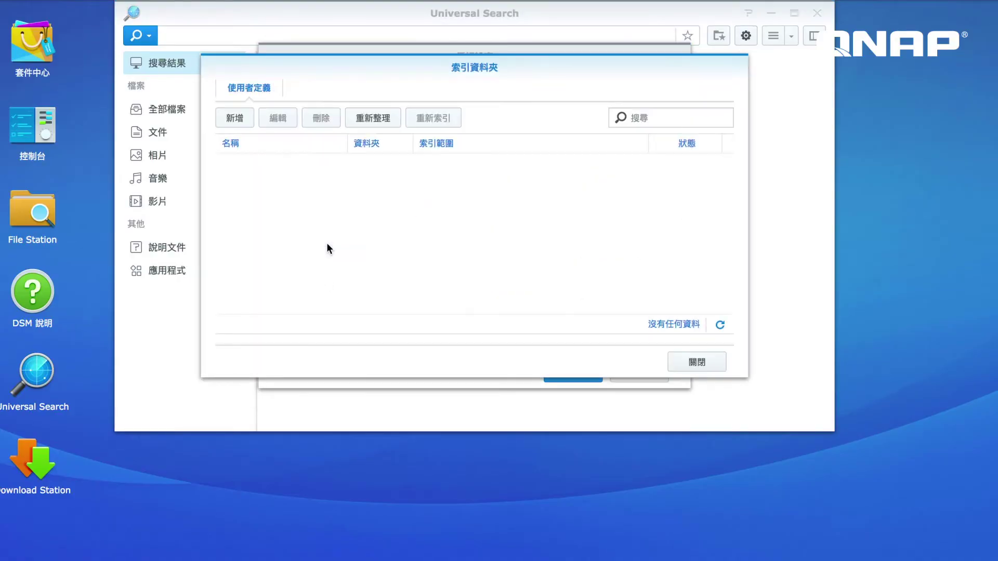
{"action": "left_click", "coordinate": [252, 125]}
{"action": "left_click", "coordinate": [575, 184]}
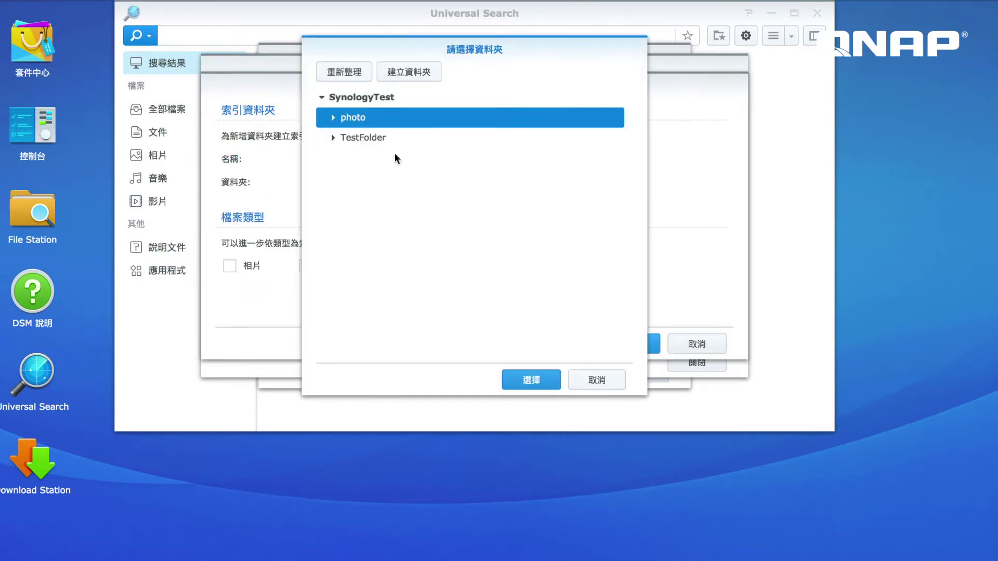
{"action": "left_click", "coordinate": [374, 138]}
{"action": "left_click", "coordinate": [517, 380]}
- Index Photo, Music, Video and Document file types for TestFolder and save
{"action": "left_click", "coordinate": [230, 266]}
{"action": "left_click", "coordinate": [306, 266]}
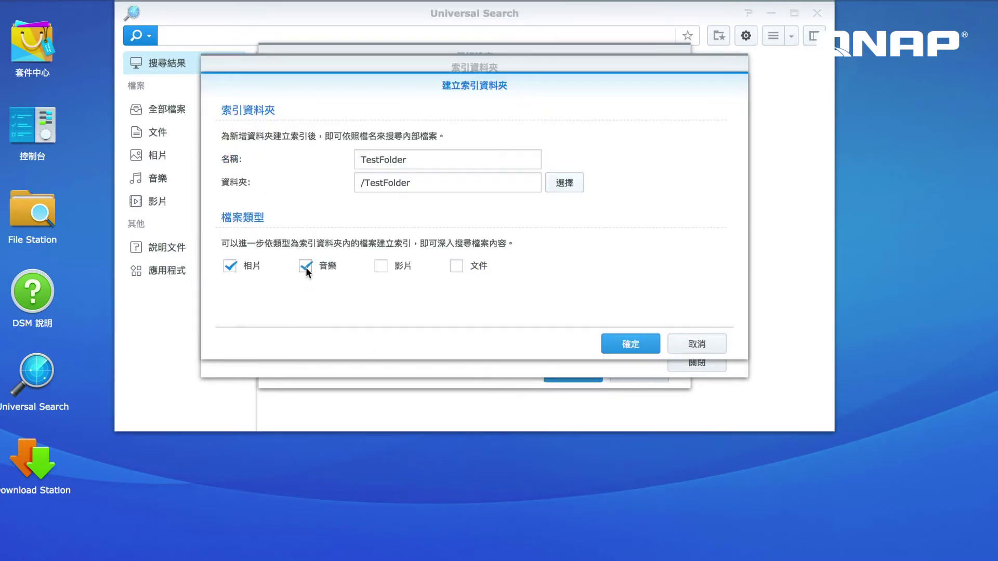
{"action": "left_click", "coordinate": [381, 266]}
{"action": "left_click", "coordinate": [456, 266]}
{"action": "left_click", "coordinate": [632, 344]}
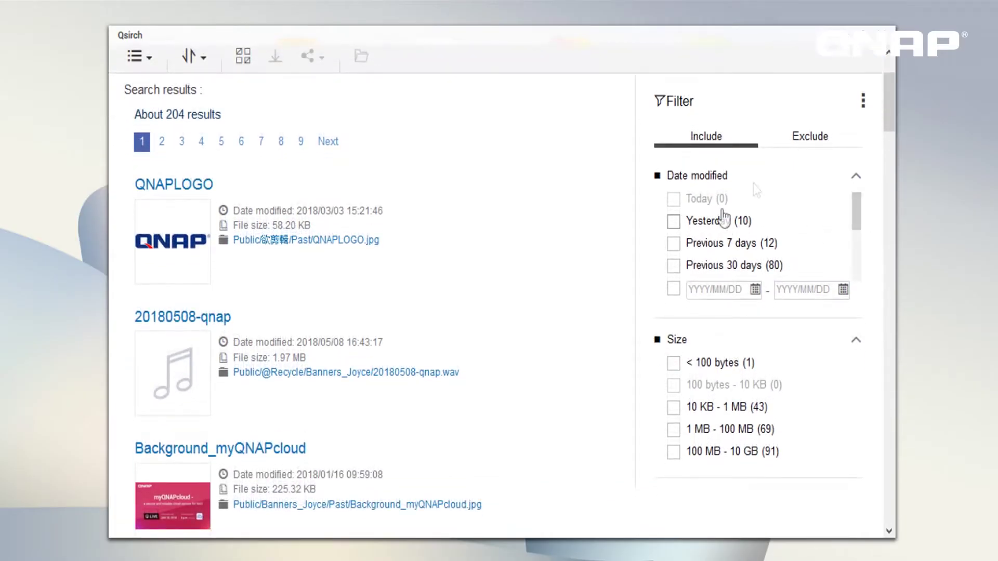
- Limit the qnap results to files modified yesterday sized 100 MB - 10 GB
{"action": "left_click", "coordinate": [748, 225]}
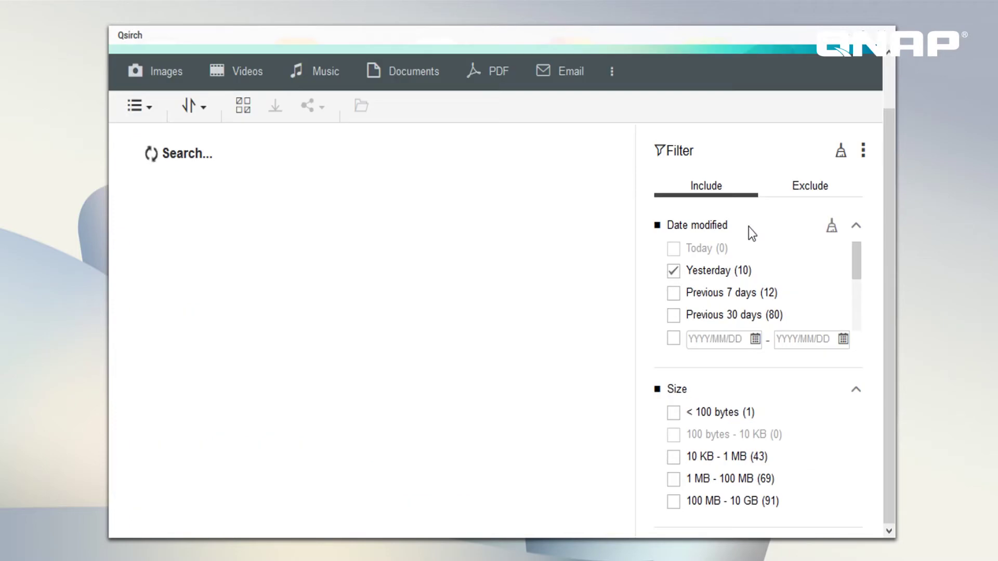
{"action": "scroll", "coordinate": [749, 227], "scroll_direction": "down", "scroll_amount": 4}
{"action": "left_click", "coordinate": [730, 296]}
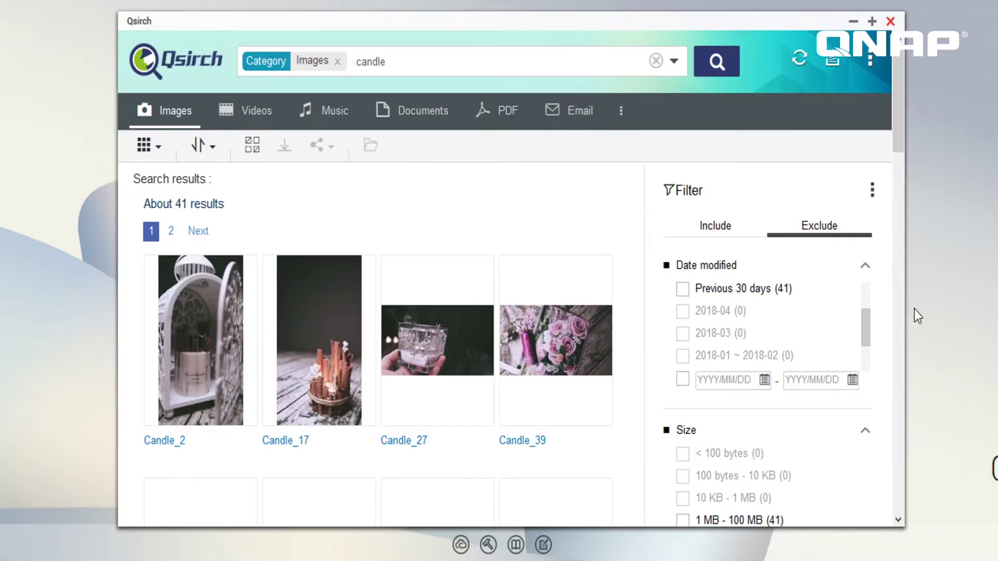
- Filter the candle photos to the colour Blue
{"action": "scroll", "coordinate": [873, 312], "scroll_direction": "down", "scroll_amount": 5}
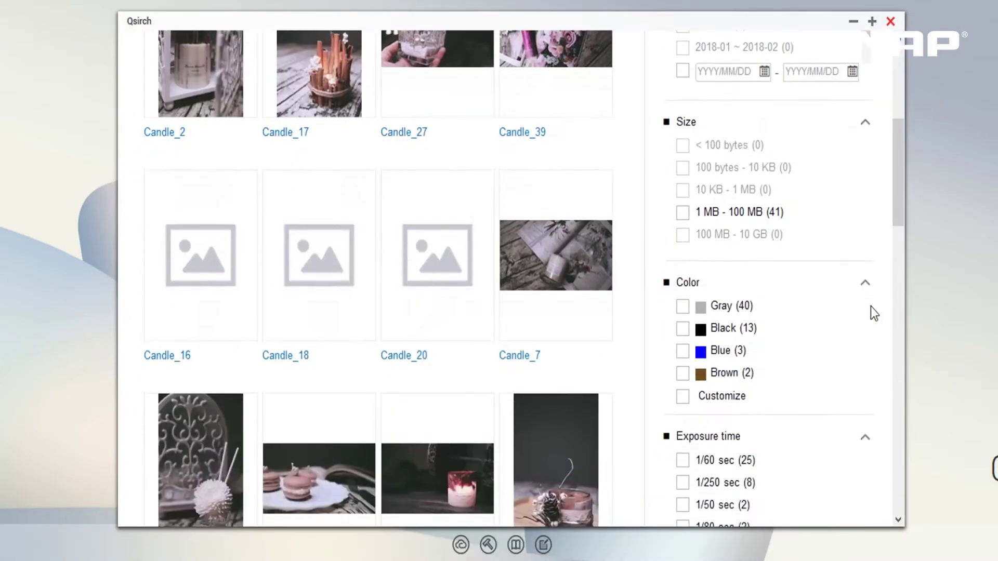
{"action": "left_click", "coordinate": [734, 354]}
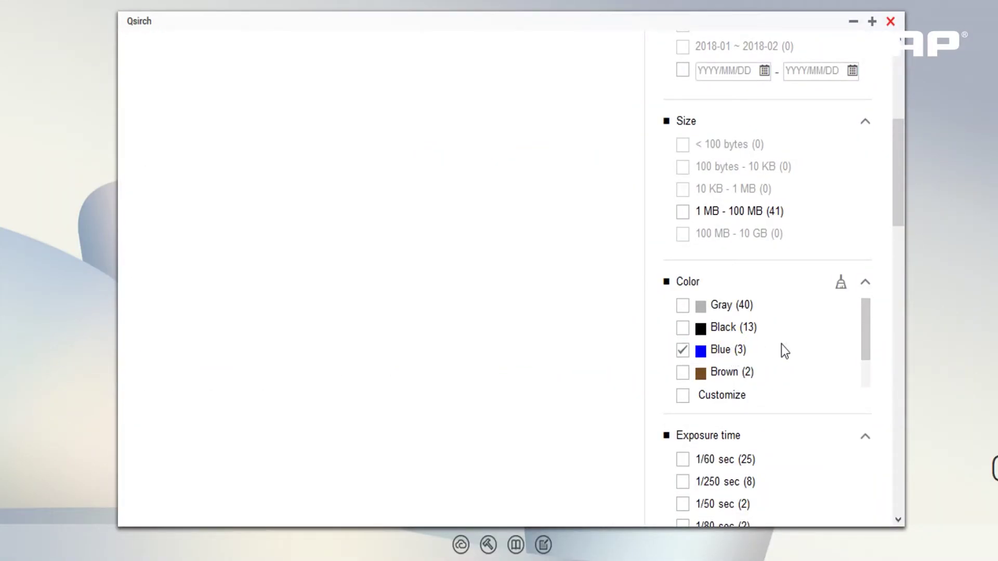
{"action": "scroll", "coordinate": [782, 359], "scroll_direction": "down", "scroll_amount": 2}
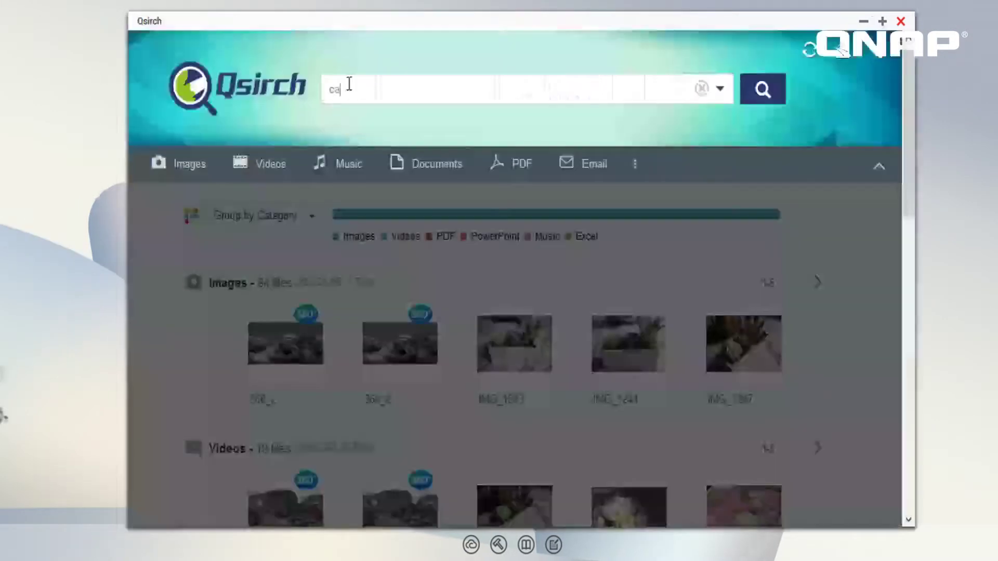
{"action": "type", "text": "ne"}
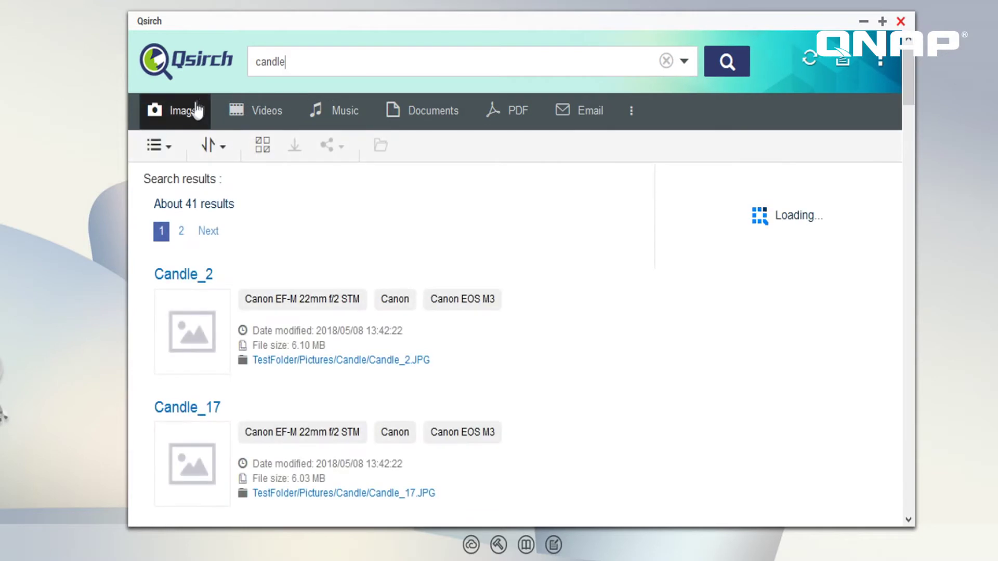
- Show only candle images and set the filter to Exclude blue-coloured photos
{"action": "left_click", "coordinate": [189, 111]}
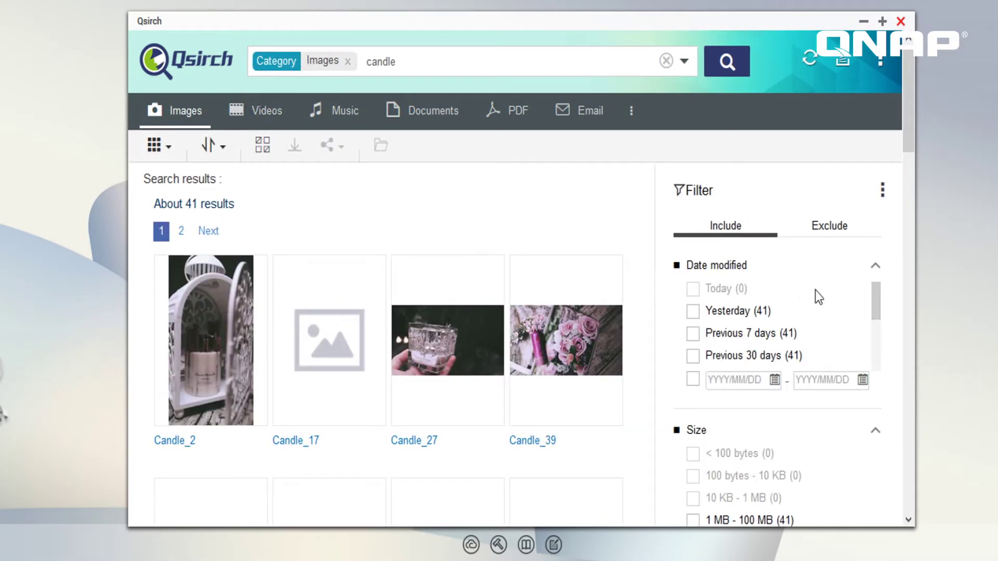
{"action": "scroll", "coordinate": [814, 290], "scroll_direction": "down", "scroll_amount": 1}
{"action": "left_click", "coordinate": [831, 226]}
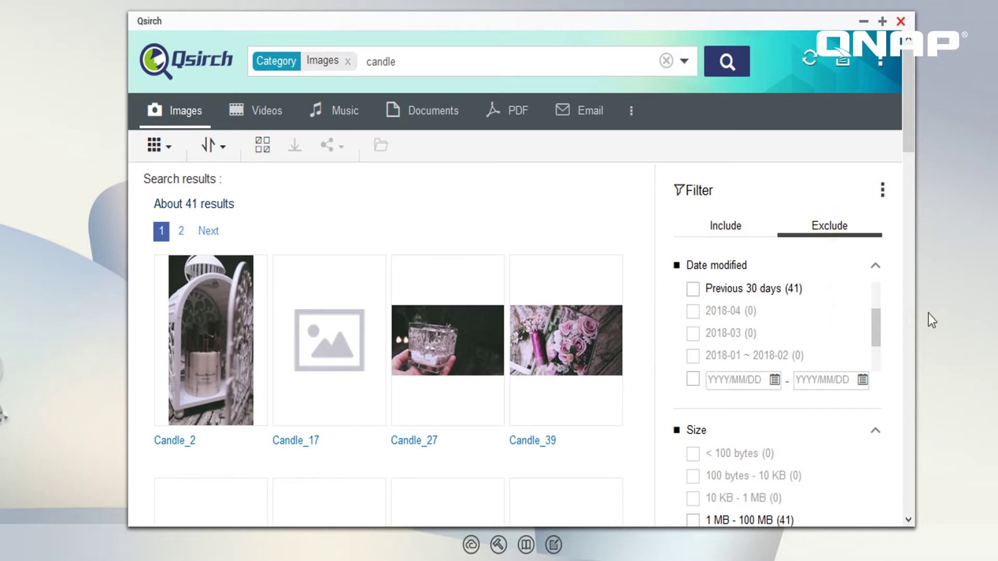
{"action": "scroll", "coordinate": [884, 312], "scroll_direction": "down", "scroll_amount": 5}
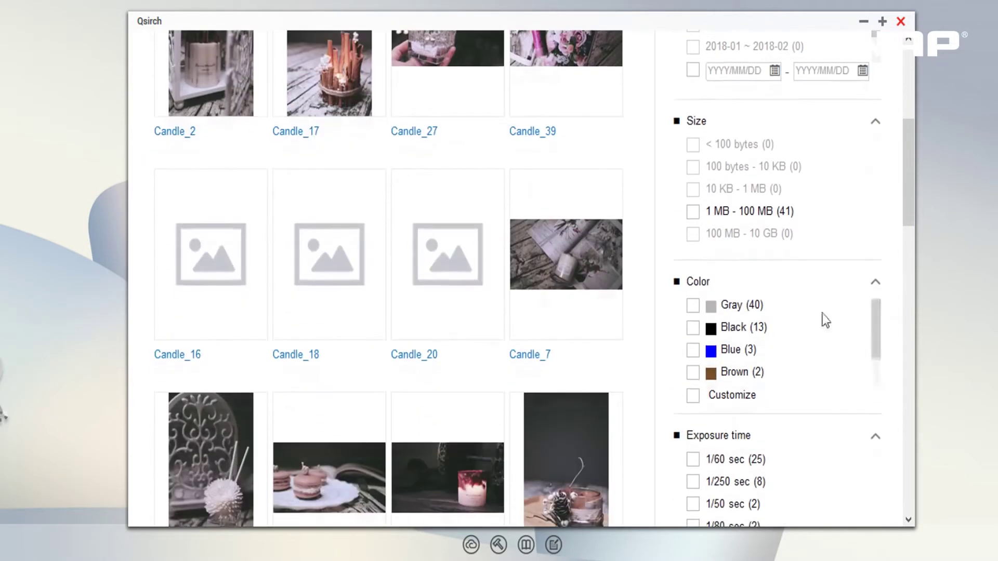
{"action": "left_click", "coordinate": [743, 351]}
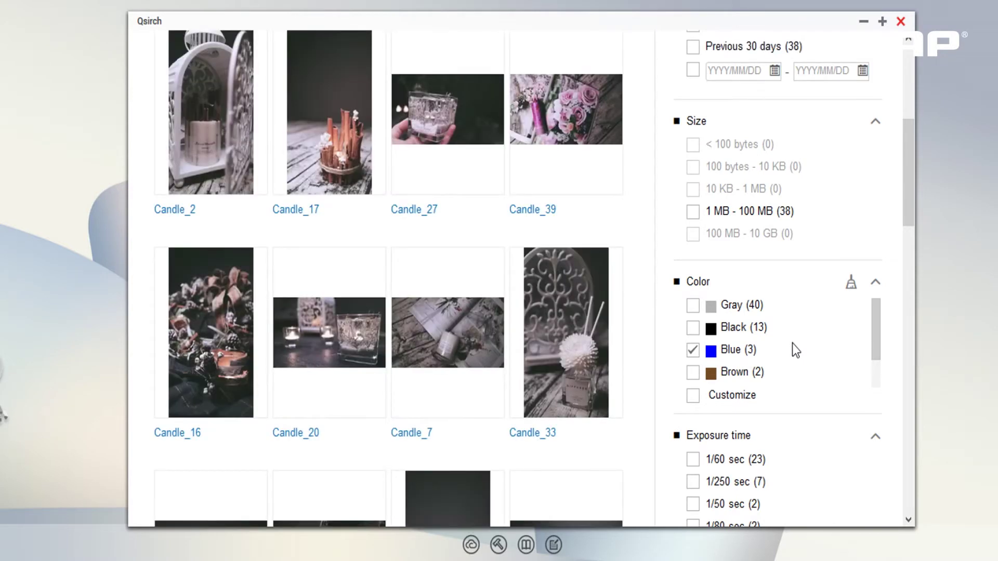
- Also exclude photos shot at 3.5 F and with 1/100 sec exposure
{"action": "scroll", "coordinate": [792, 344], "scroll_direction": "down", "scroll_amount": 2}
{"action": "scroll", "coordinate": [790, 352], "scroll_direction": "down", "scroll_amount": 5}
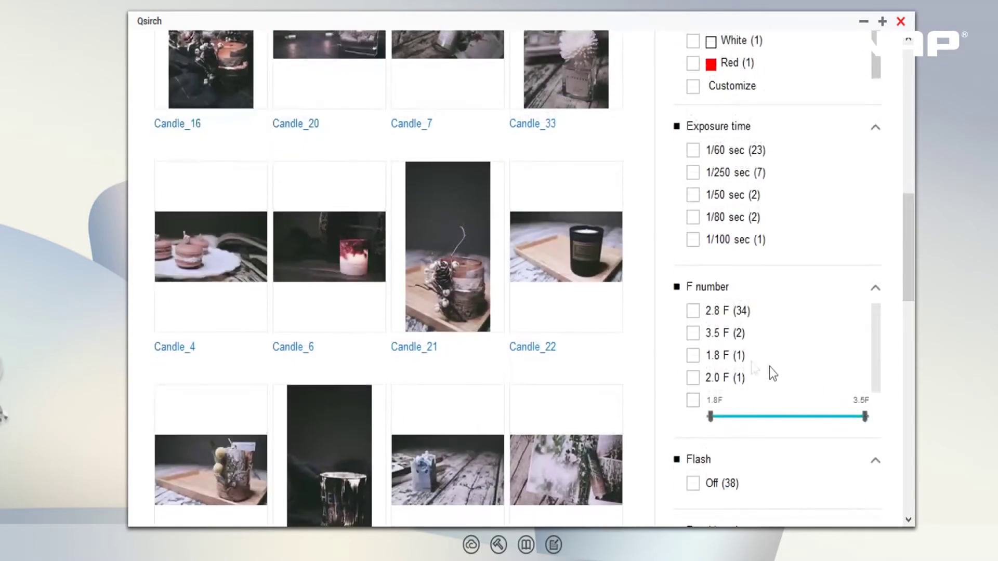
{"action": "left_click", "coordinate": [720, 333]}
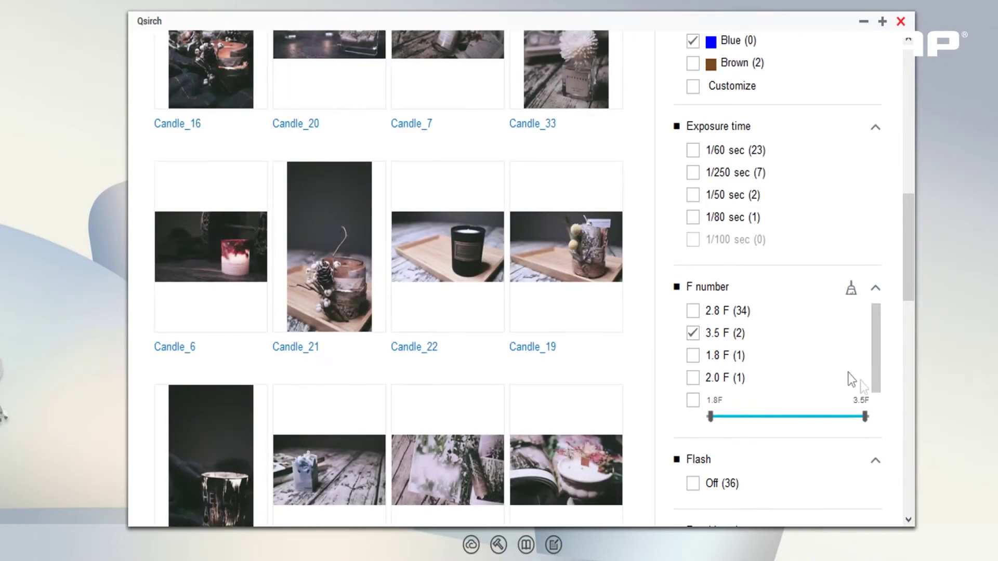
{"action": "scroll", "coordinate": [877, 404], "scroll_direction": "down", "scroll_amount": 5}
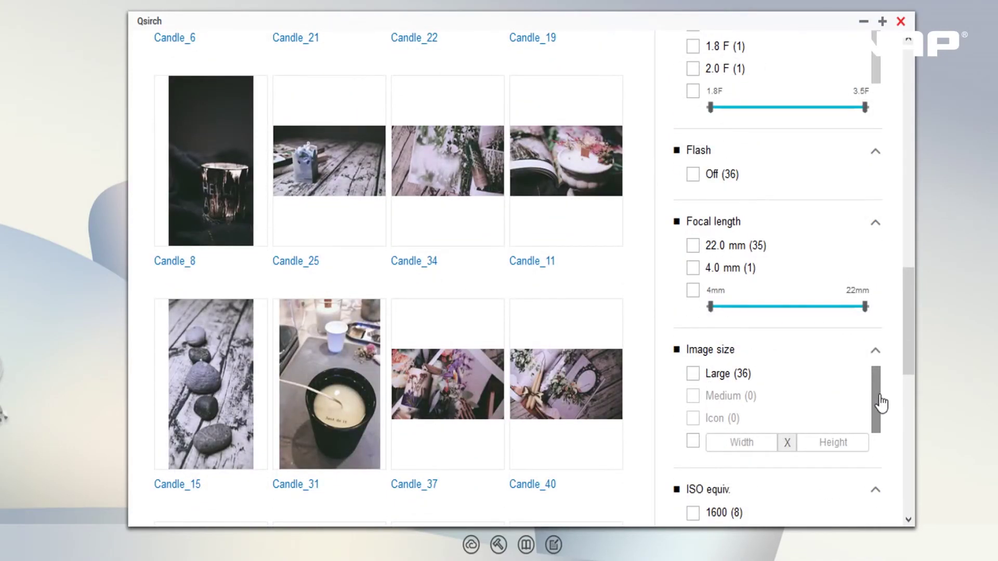
{"action": "scroll", "coordinate": [881, 403], "scroll_direction": "down", "scroll_amount": 5}
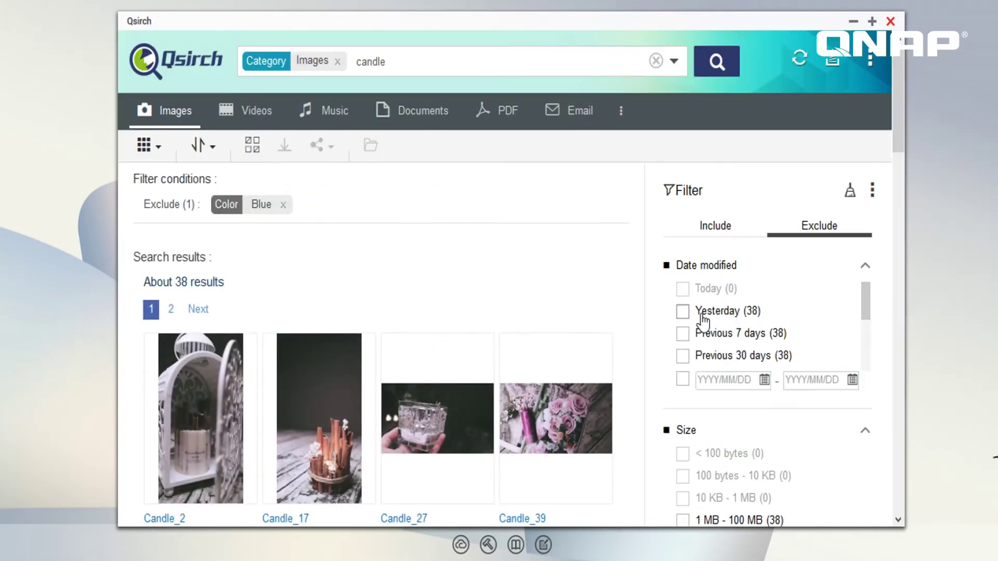
{"action": "scroll", "coordinate": [697, 317], "scroll_direction": "down", "scroll_amount": 4}
{"action": "scroll", "coordinate": [703, 369], "scroll_direction": "down", "scroll_amount": 5}
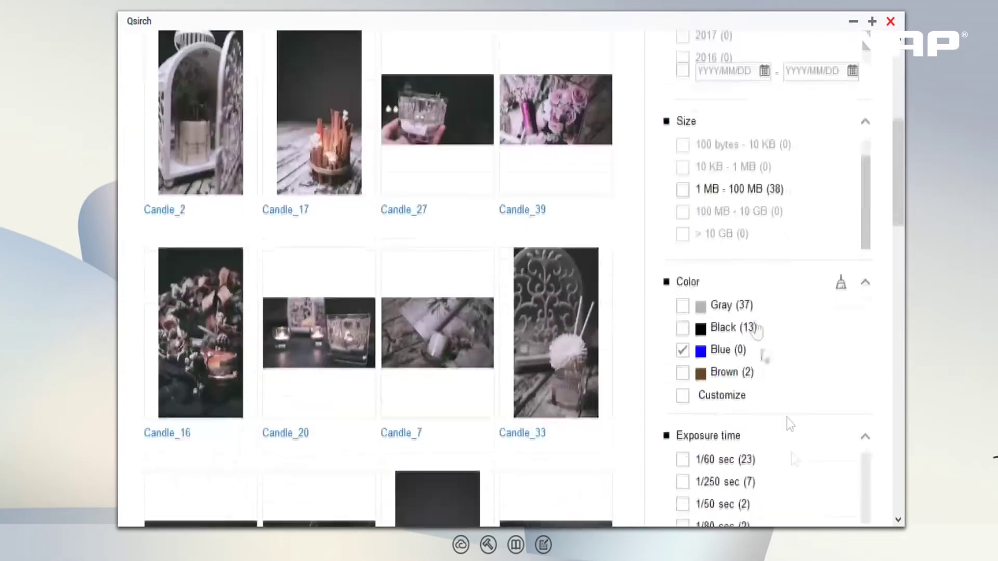
{"action": "scroll", "coordinate": [772, 338], "scroll_direction": "down", "scroll_amount": 2}
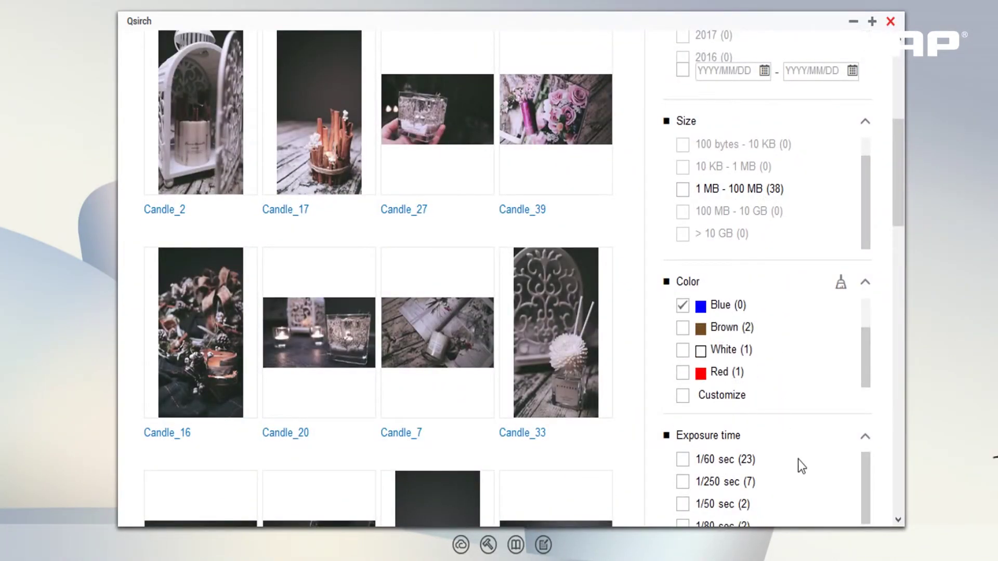
{"action": "scroll", "coordinate": [798, 460], "scroll_direction": "down", "scroll_amount": 3}
{"action": "left_click", "coordinate": [714, 482]}
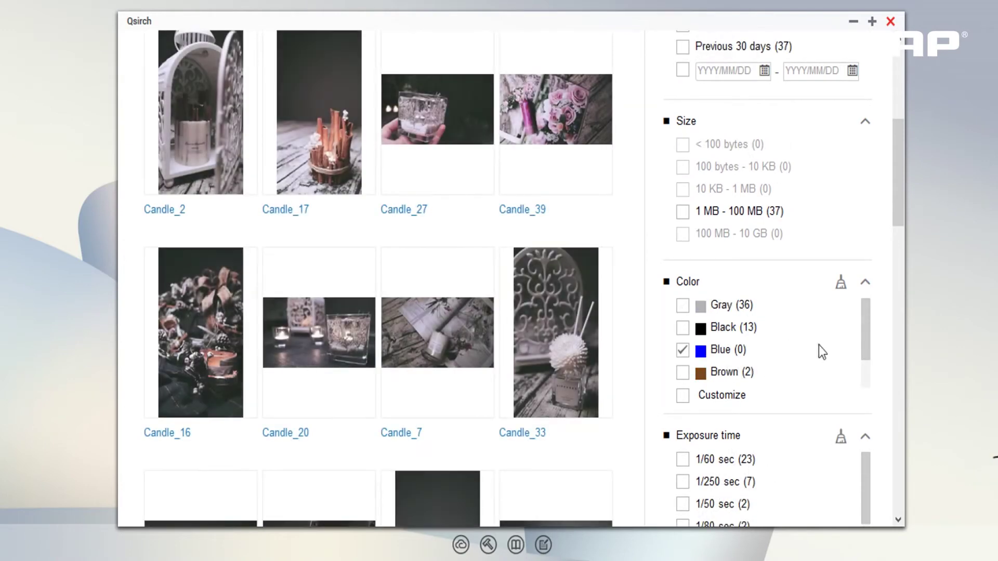
{"action": "scroll", "coordinate": [873, 359], "scroll_direction": "up", "scroll_amount": 6}
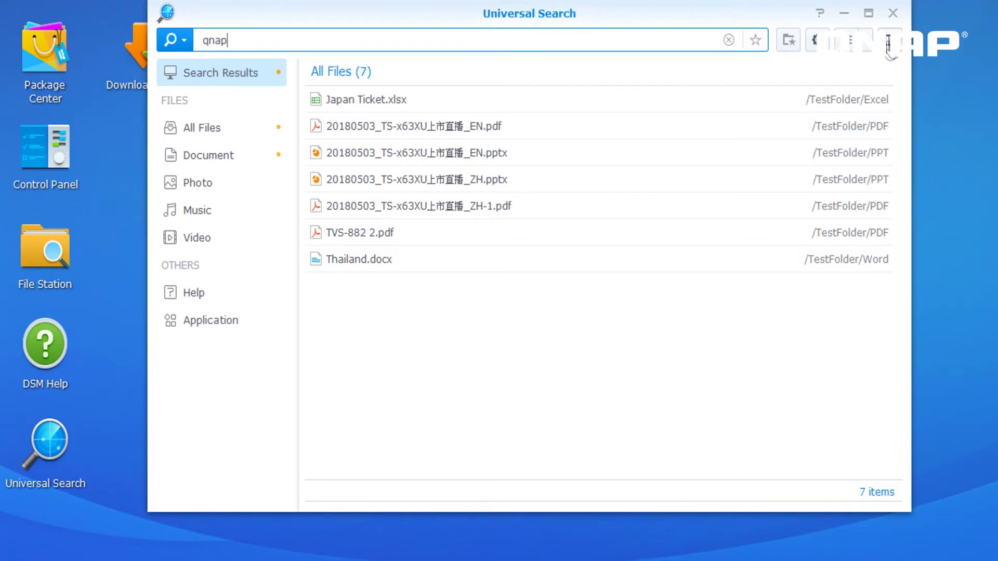
{"action": "left_click", "coordinate": [888, 42]}
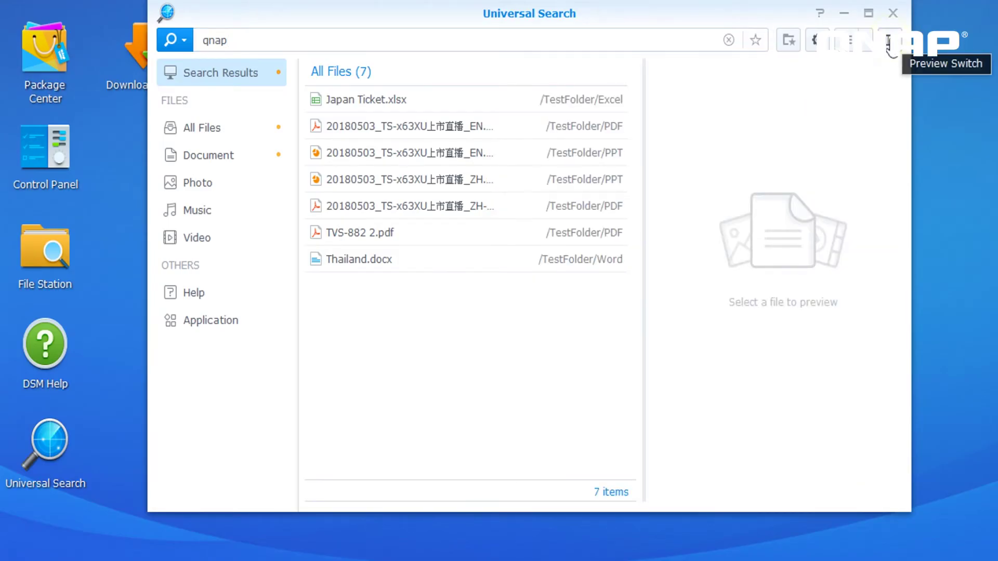
- Preview Japan Ticket.xlsx, the EN PDF, and the EN and ZH presentation files
{"action": "left_click", "coordinate": [460, 103]}
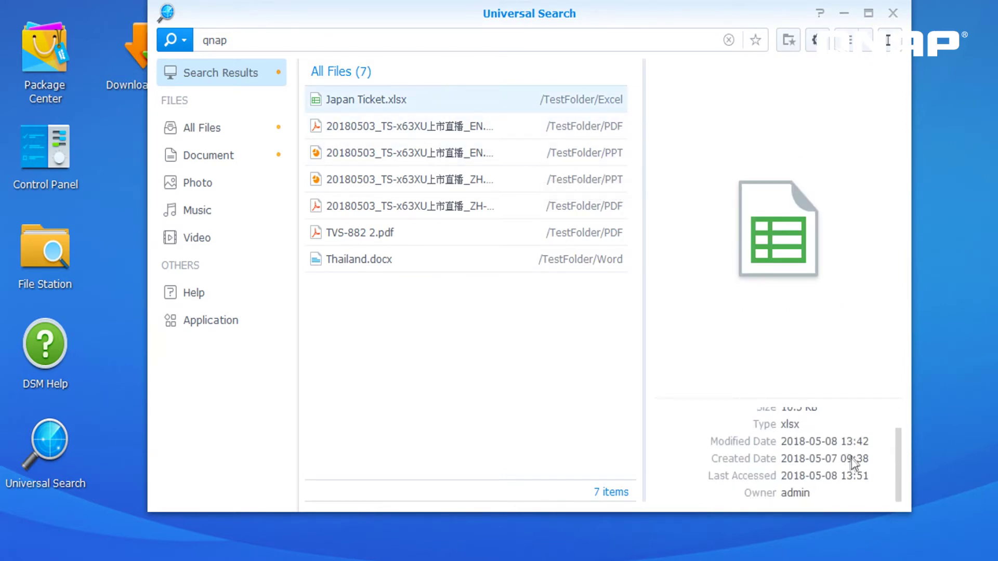
{"action": "left_click", "coordinate": [440, 130]}
{"action": "scroll", "coordinate": [853, 453], "scroll_direction": "down", "scroll_amount": 3}
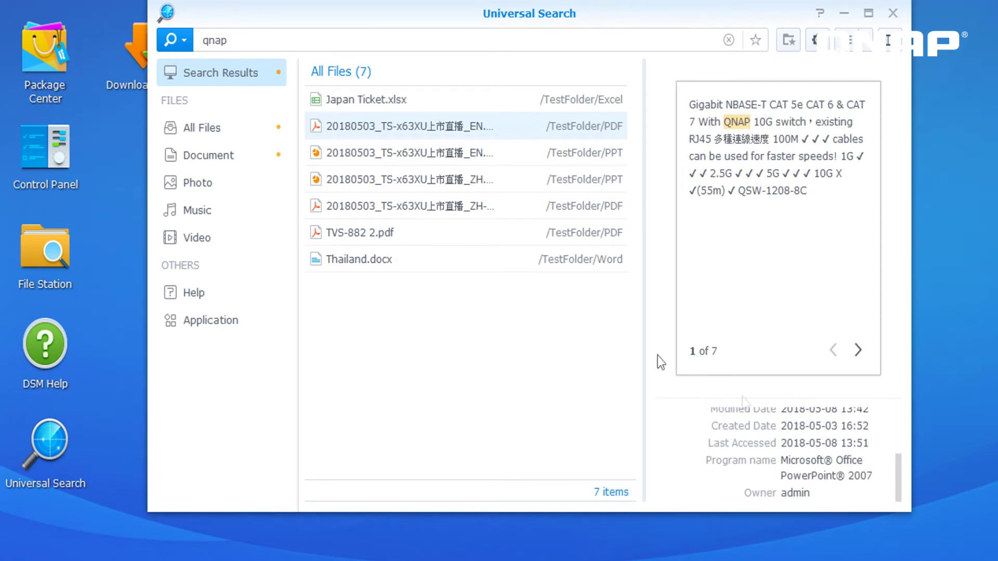
{"action": "left_click", "coordinate": [441, 152]}
{"action": "scroll", "coordinate": [818, 447], "scroll_direction": "down", "scroll_amount": 2}
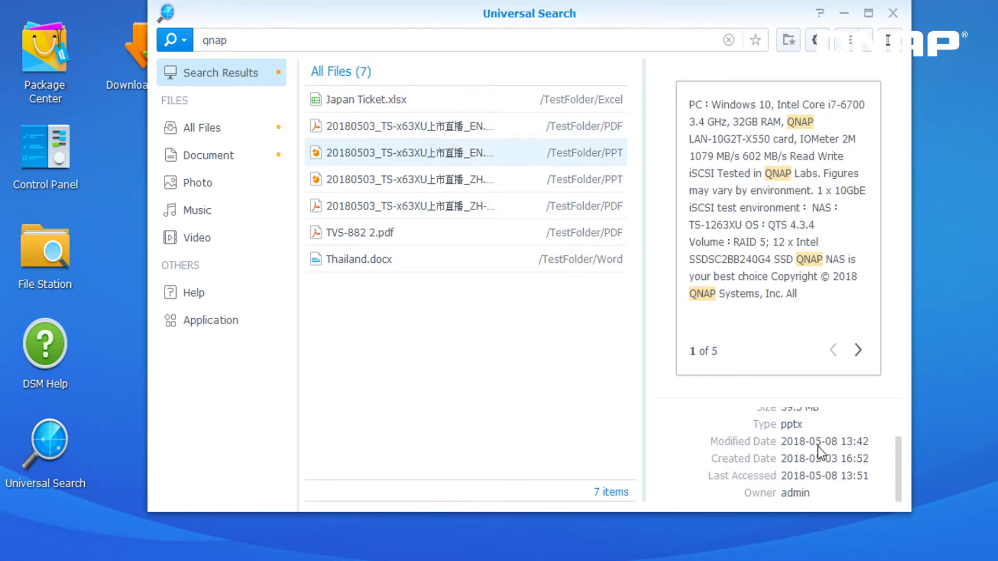
{"action": "left_click", "coordinate": [398, 171]}
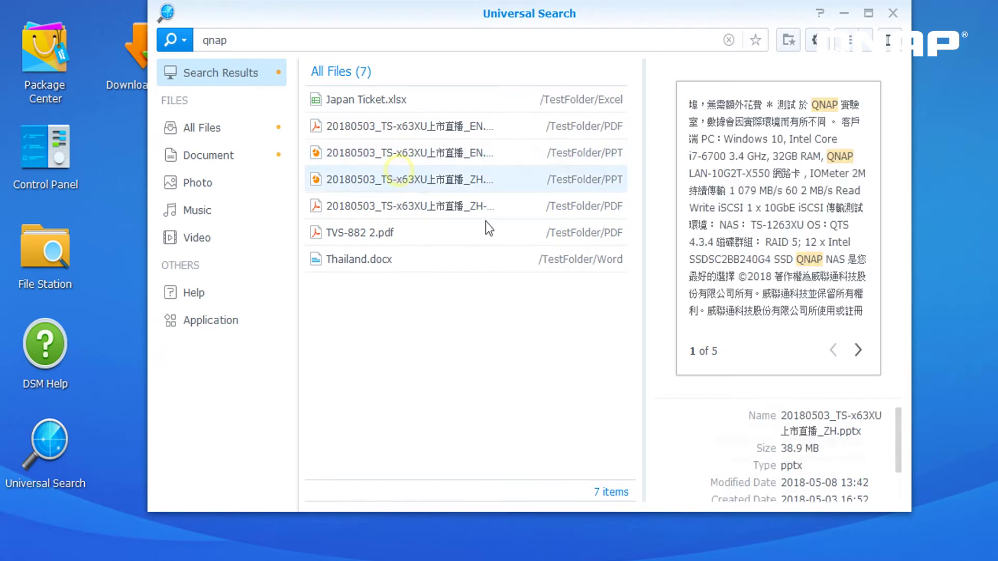
{"action": "scroll", "coordinate": [780, 441], "scroll_direction": "down", "scroll_amount": 2}
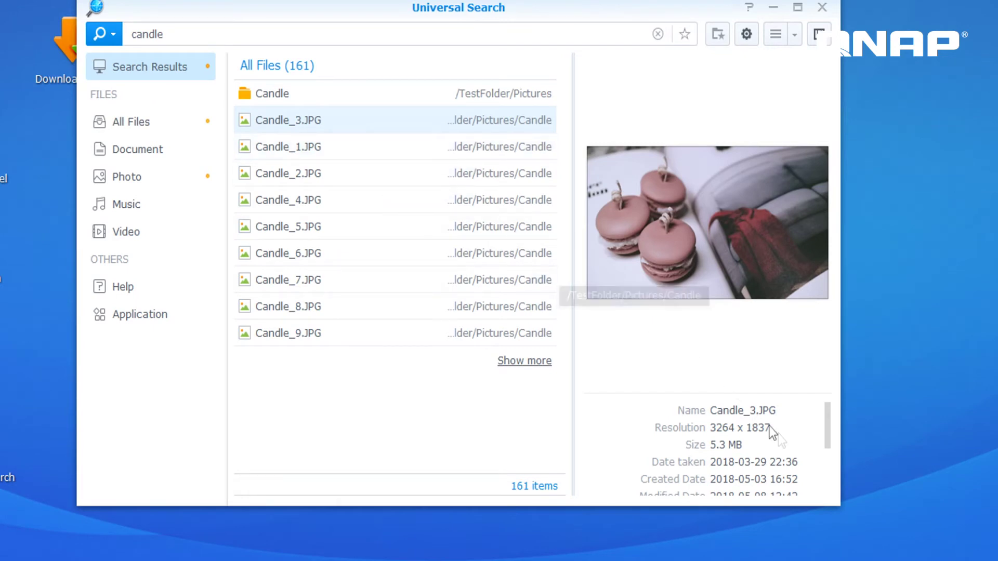
- Preview Candle_1.JPG and Candle_2.JPG and scroll to their camera and exposure details
{"action": "scroll", "coordinate": [783, 436], "scroll_direction": "down", "scroll_amount": 3}
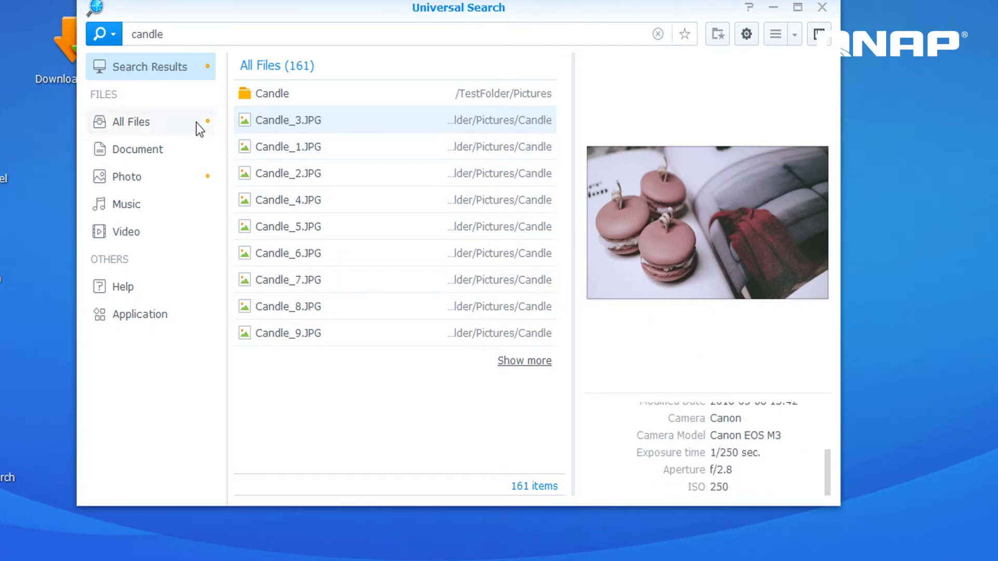
{"action": "left_click", "coordinate": [359, 147]}
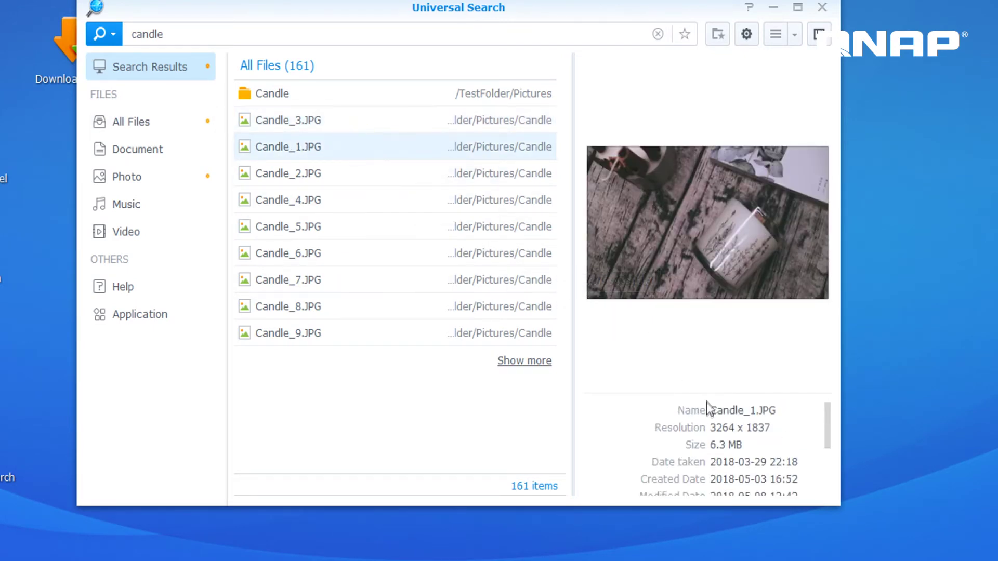
{"action": "scroll", "coordinate": [707, 411], "scroll_direction": "down", "scroll_amount": 3}
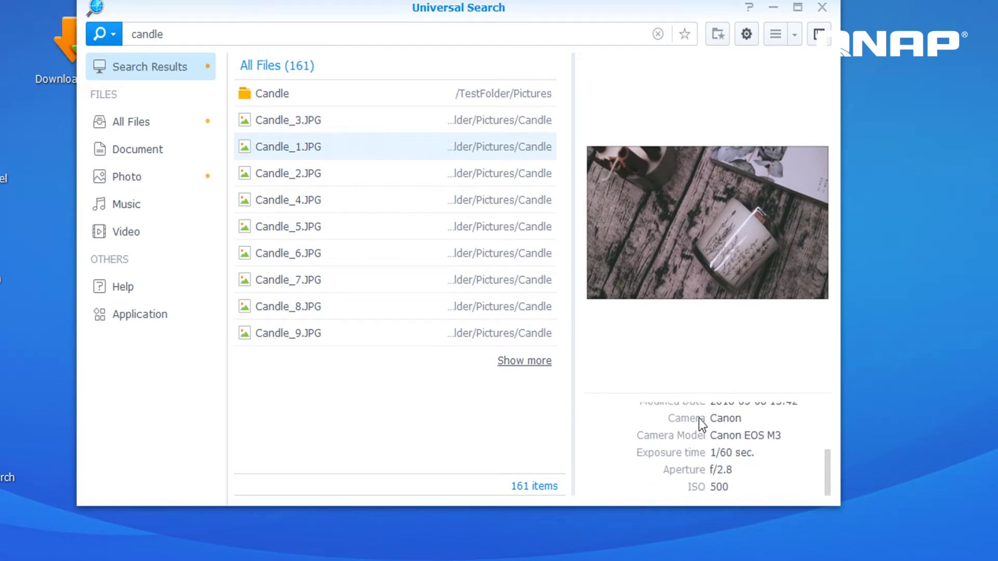
{"action": "left_click", "coordinate": [354, 176]}
{"action": "scroll", "coordinate": [696, 445], "scroll_direction": "down", "scroll_amount": 3}
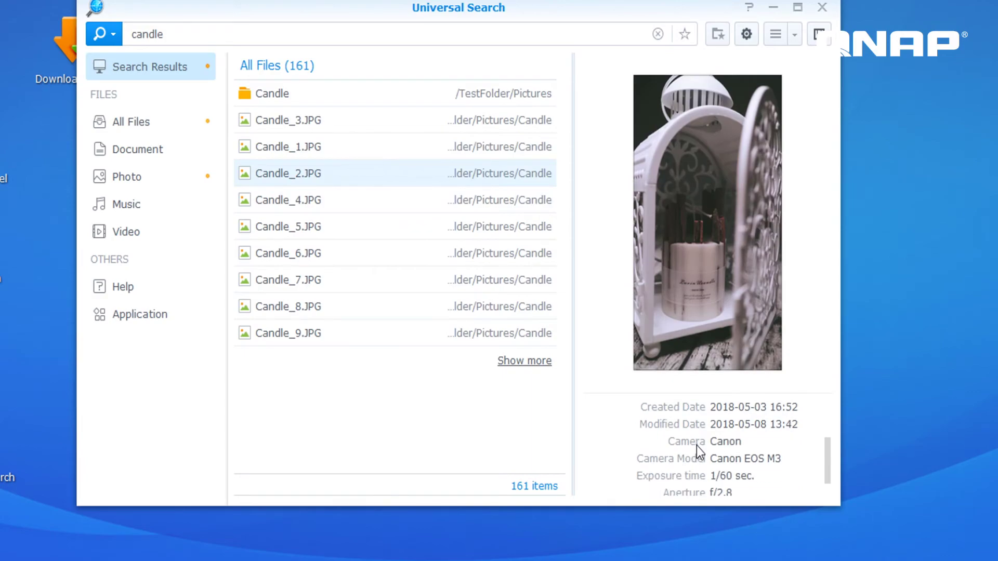
{"action": "scroll", "coordinate": [696, 446], "scroll_direction": "down", "scroll_amount": 1}
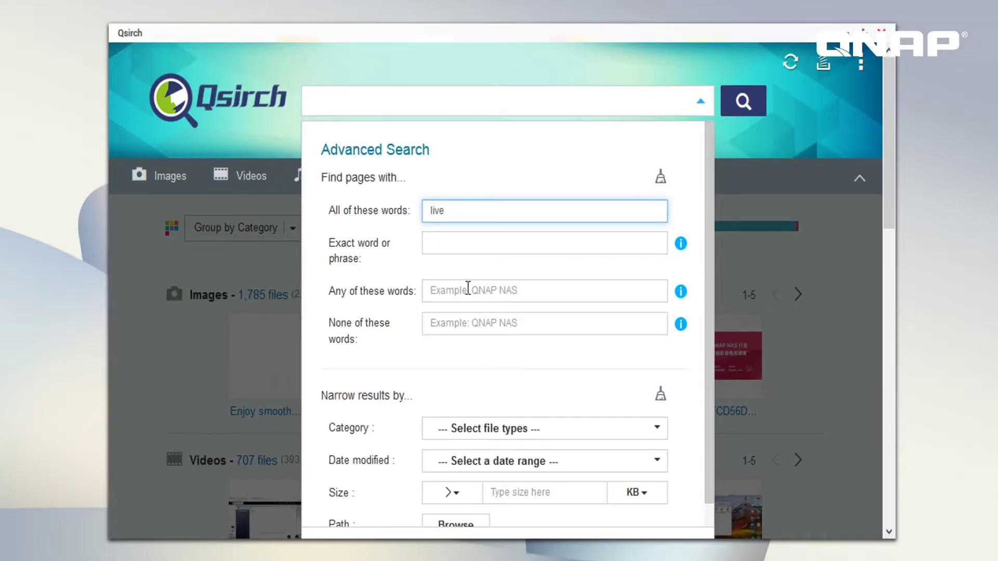
- Run an Advanced Search for live with the exact phrase qnap
{"action": "left_click", "coordinate": [453, 241]}
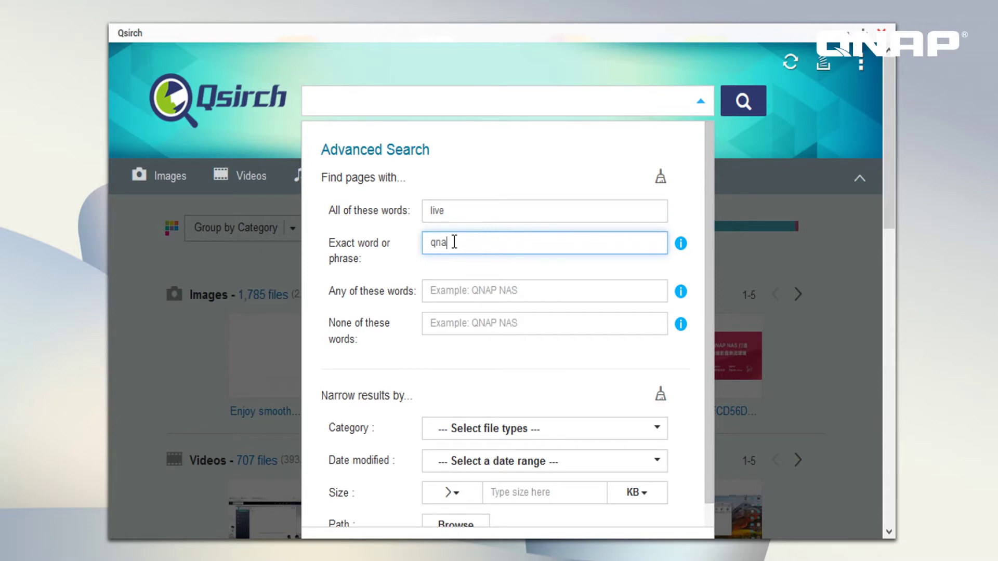
{"action": "scroll", "coordinate": [532, 296], "scroll_direction": "down", "scroll_amount": 3}
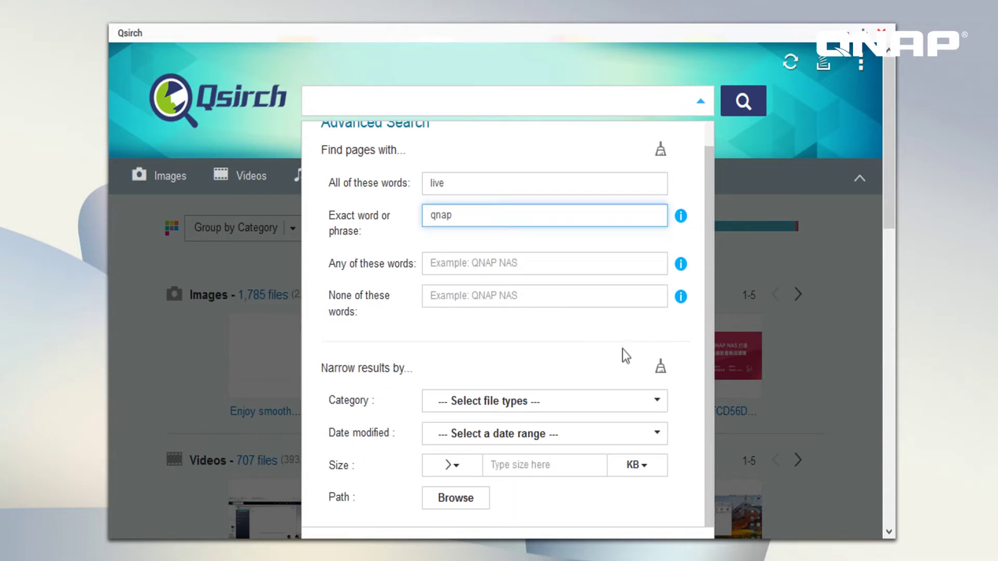
{"action": "left_click", "coordinate": [657, 460]}
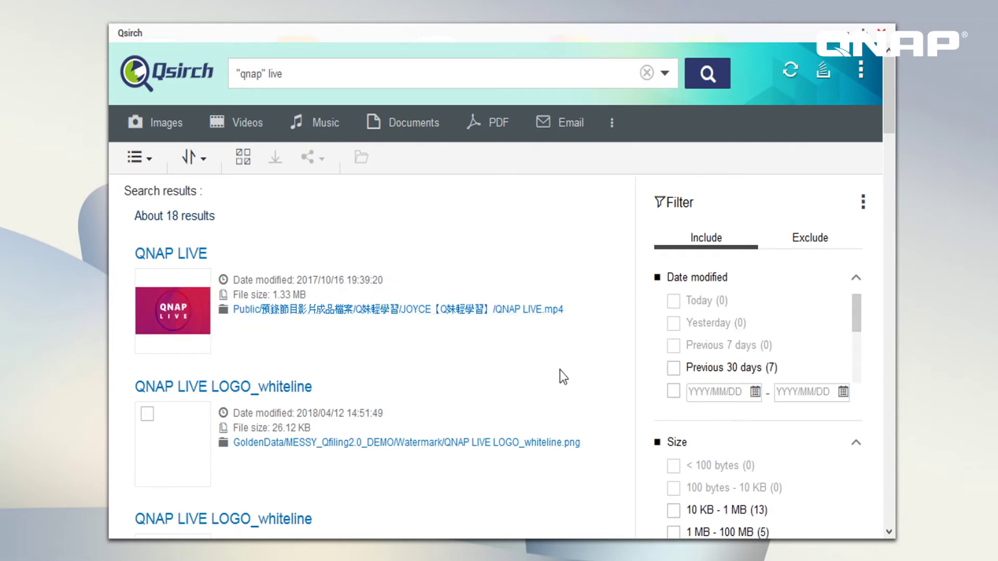
- Add sam under Any of these words, narrowing results to about 4 Script spreadsheets
{"action": "scroll", "coordinate": [559, 370], "scroll_direction": "down", "scroll_amount": 2}
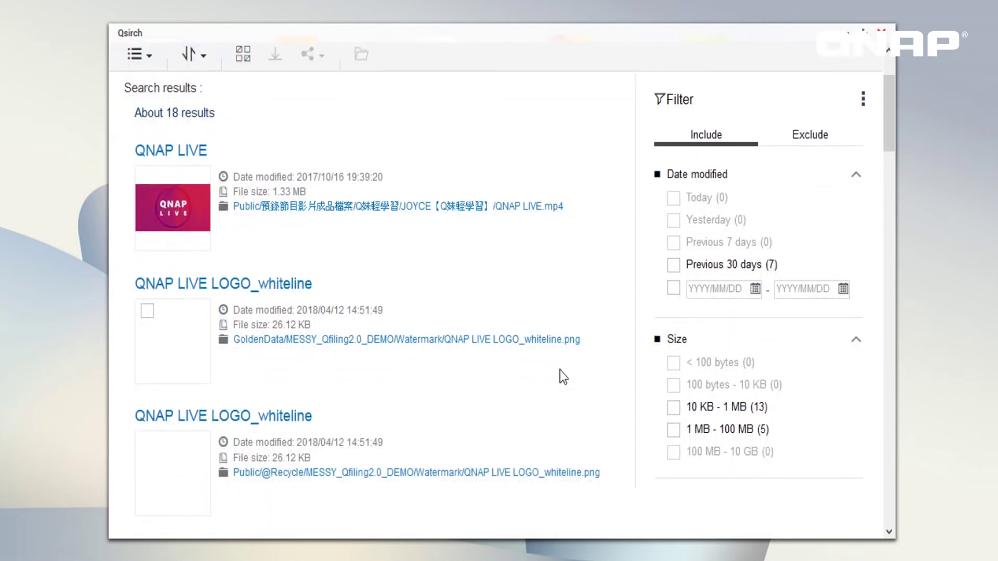
{"action": "left_click", "coordinate": [489, 145]}
{"action": "type", "text": "s"}
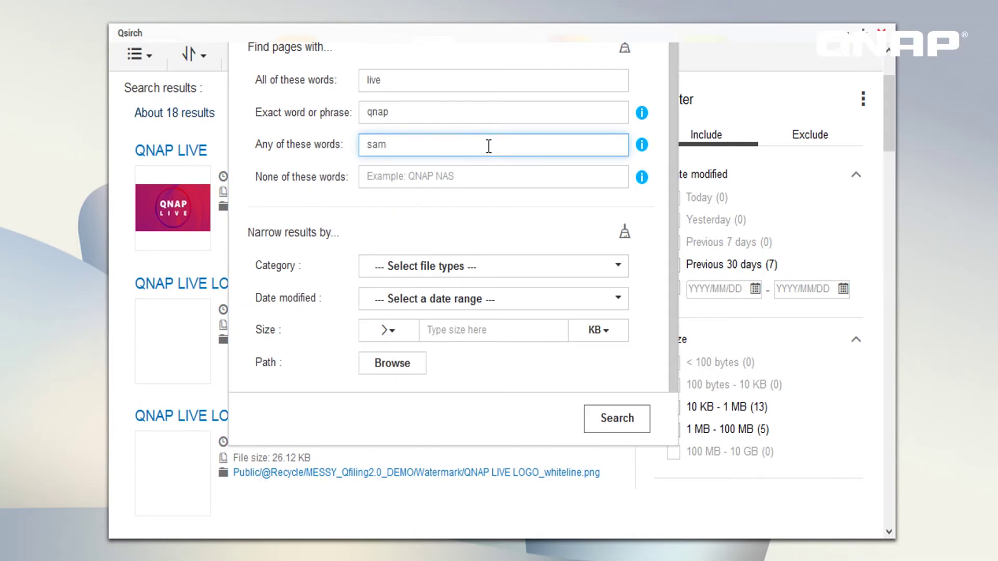
{"action": "type", "text": "am"}
{"action": "left_click", "coordinate": [616, 418]}
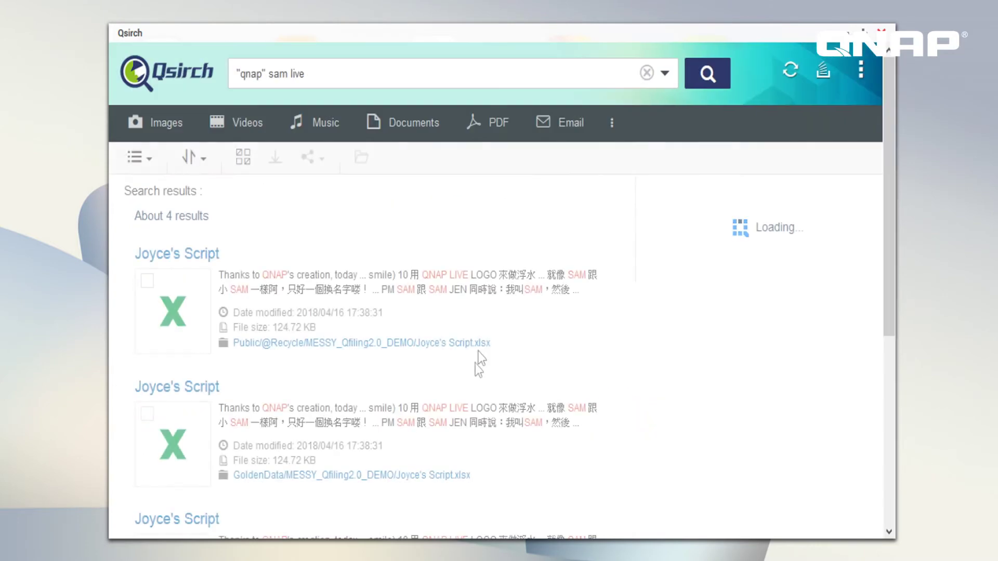
{"action": "scroll", "coordinate": [492, 347], "scroll_direction": "down", "scroll_amount": 3}
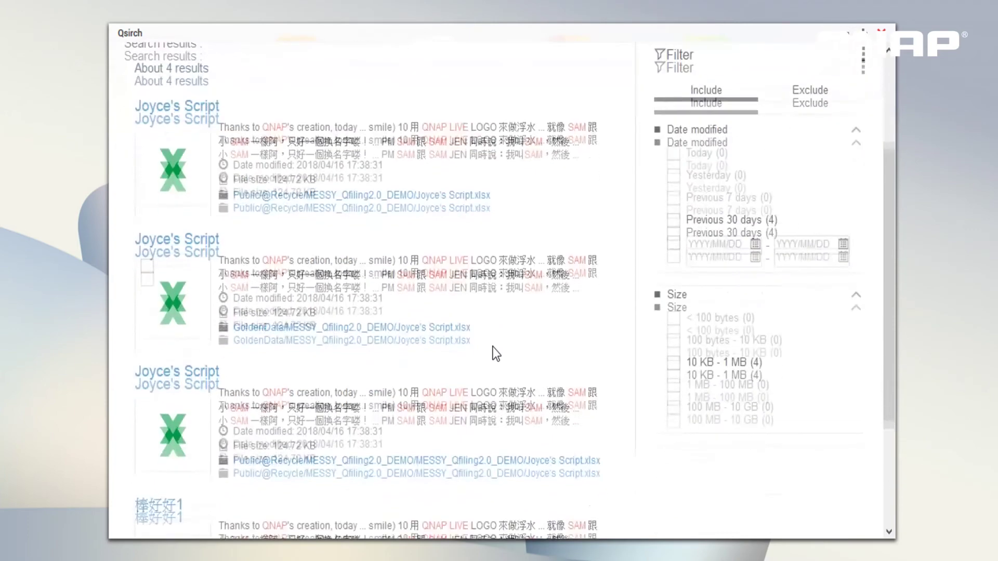
{"action": "scroll", "coordinate": [492, 347], "scroll_direction": "down", "scroll_amount": 3}
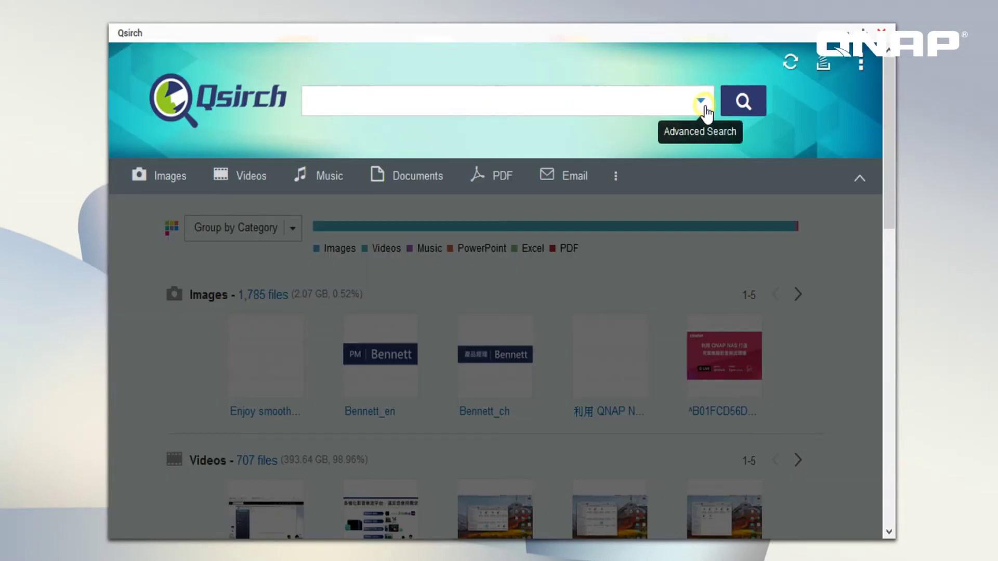
{"action": "left_click", "coordinate": [700, 101]}
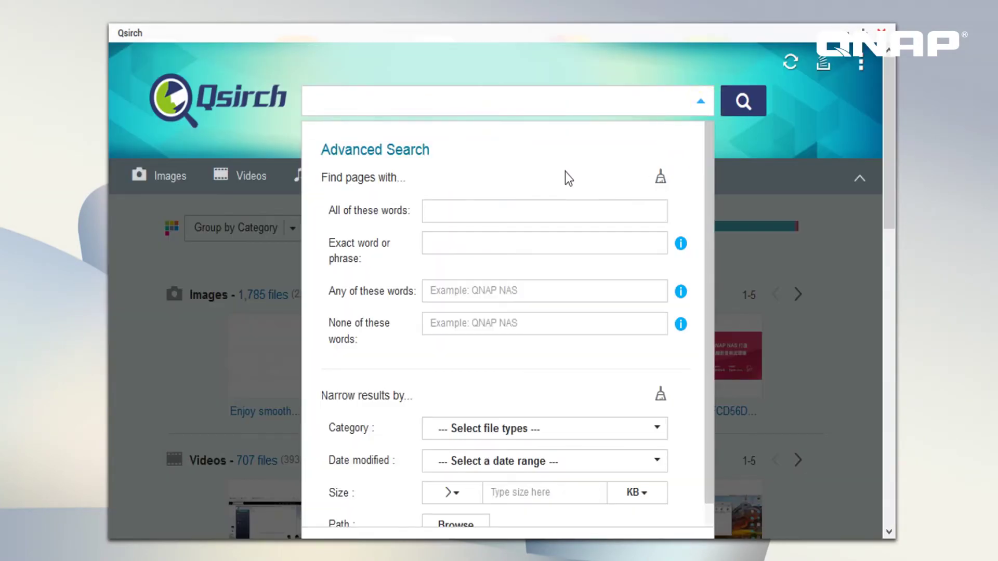
{"action": "left_click", "coordinate": [483, 212]}
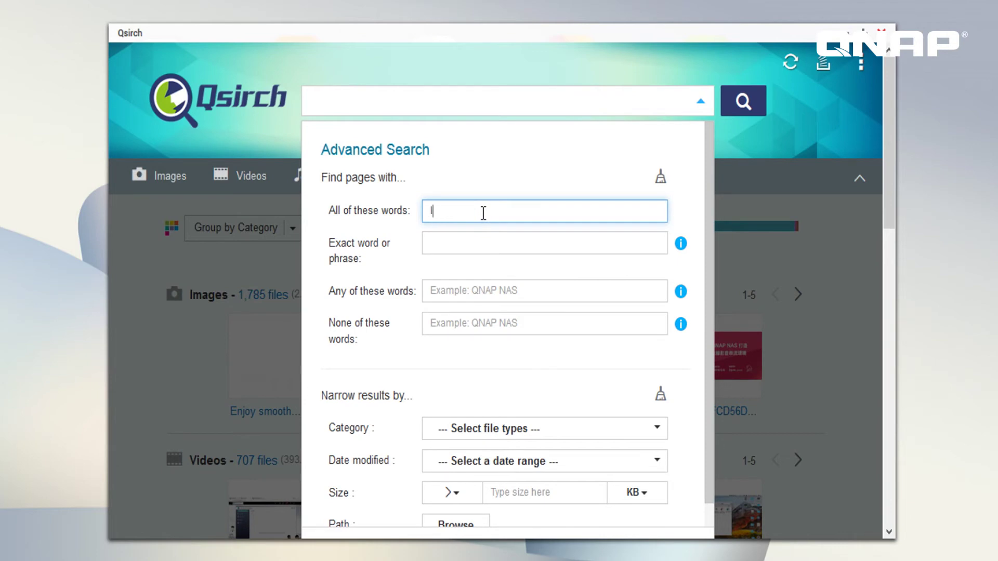
- Preview the Bennett_en banner, view two suggested similar images, and close the preview
{"action": "left_click", "coordinate": [312, 263]}
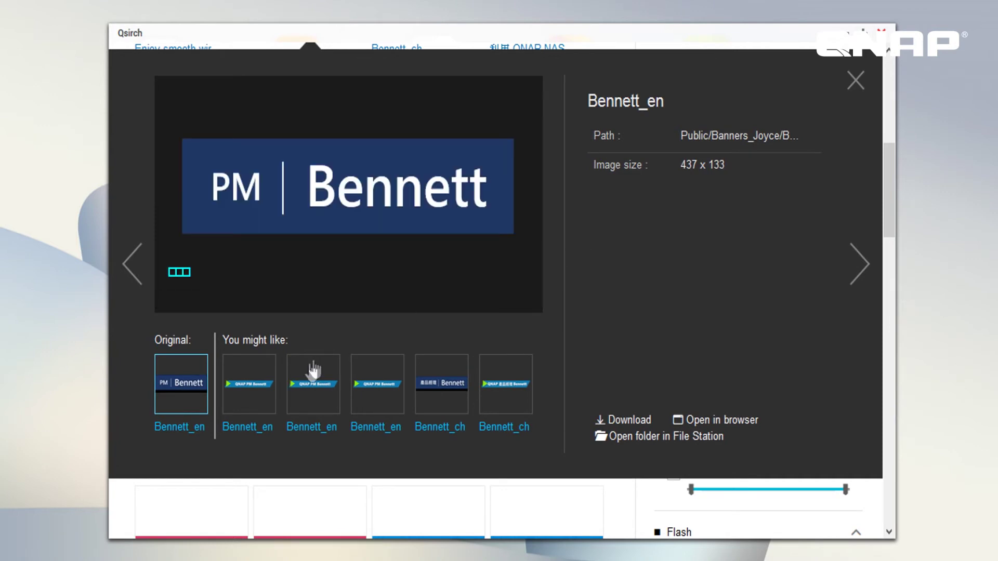
{"action": "left_click", "coordinate": [267, 384]}
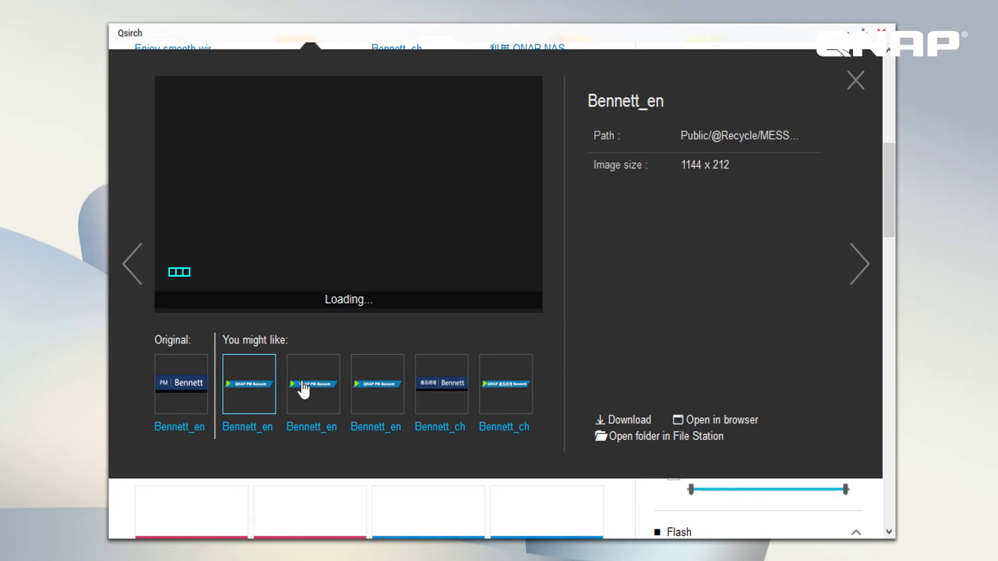
{"action": "left_click", "coordinate": [316, 392]}
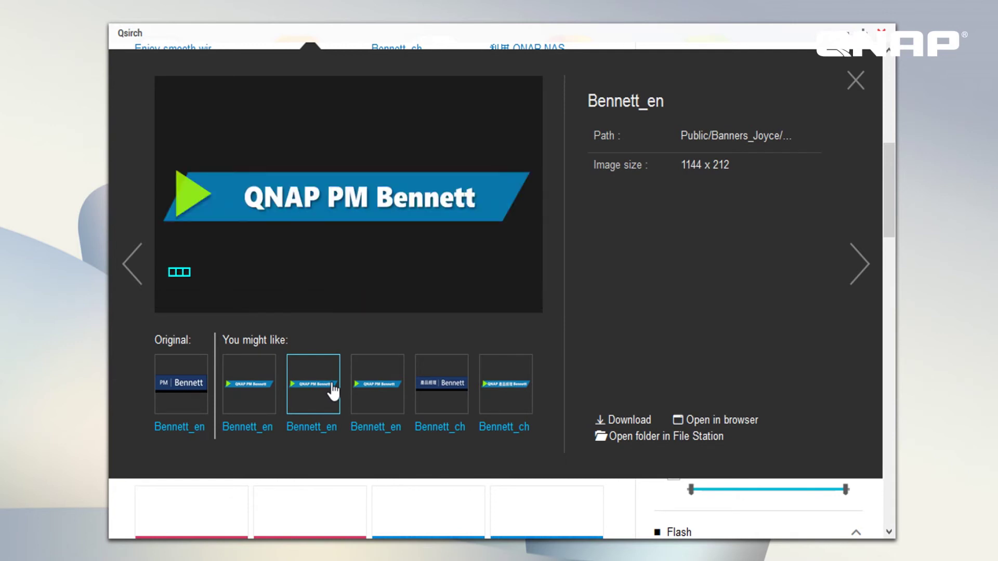
{"action": "left_click", "coordinate": [855, 80]}
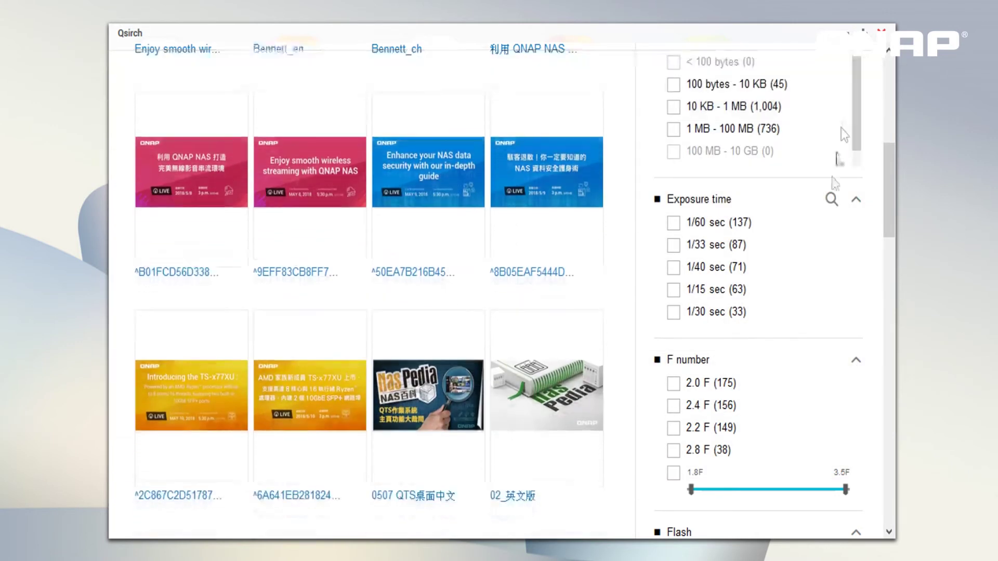
- Preview the live_1_152 video in the Videos results, then close the preview
{"action": "scroll", "coordinate": [758, 355], "scroll_direction": "up", "scroll_amount": 3}
{"action": "scroll", "coordinate": [758, 355], "scroll_direction": "up", "scroll_amount": 5}
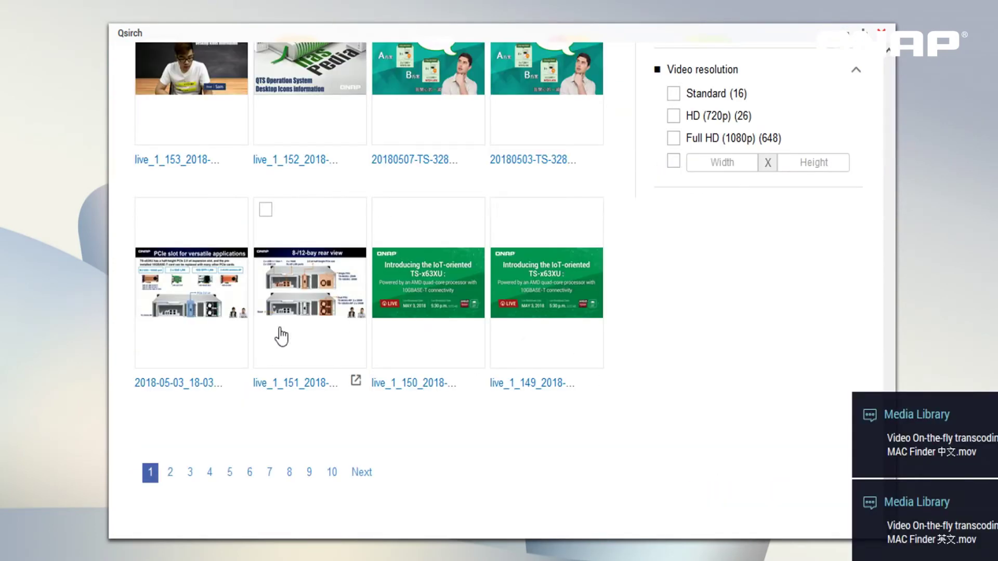
{"action": "left_click", "coordinate": [318, 125]}
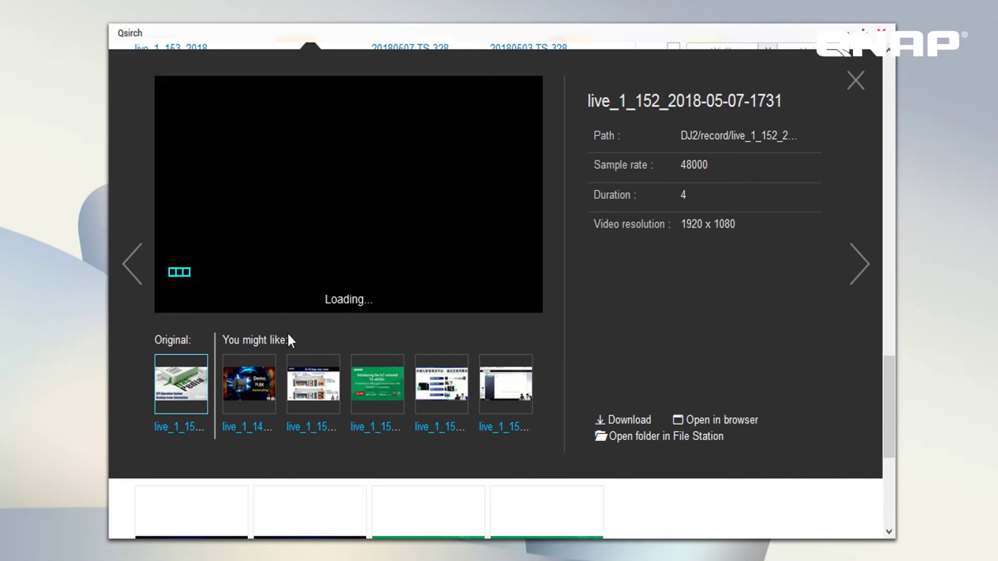
{"action": "key", "text": "Escape"}
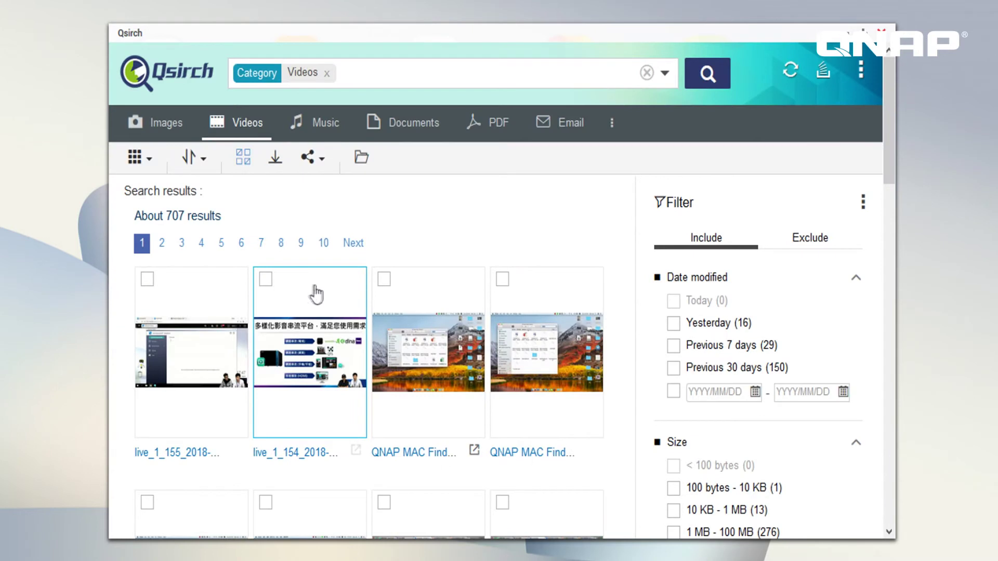
- Select the live_1_154 video and share it with a NAS user
{"action": "left_click", "coordinate": [266, 280]}
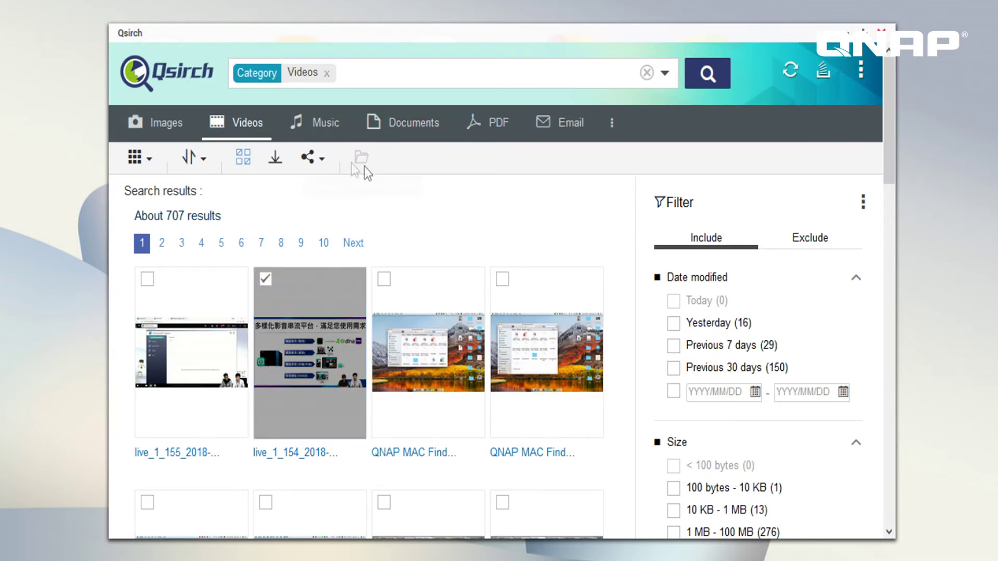
{"action": "left_click", "coordinate": [314, 158]}
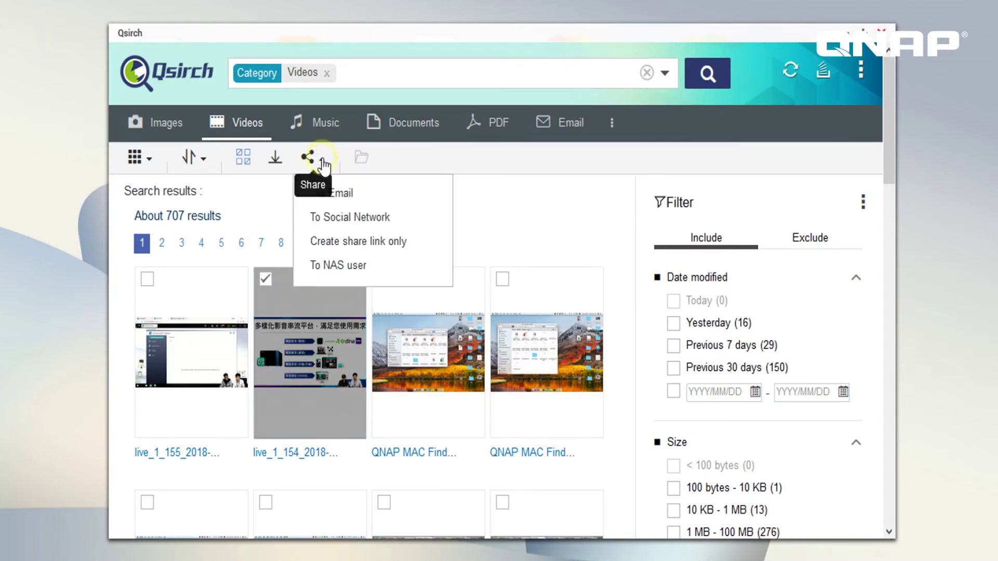
{"action": "left_click", "coordinate": [368, 277]}
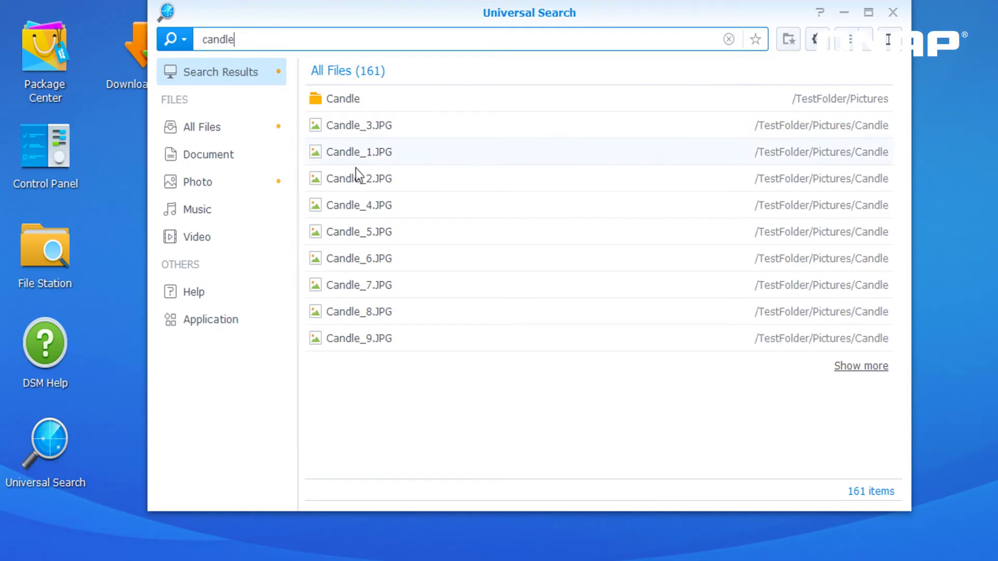
- Open Candle_3.JPG's folder, TestFolder/Pictures/Candle, in File Station and select Candle_6
{"action": "left_click", "coordinate": [428, 128]}
{"action": "right_click", "coordinate": [428, 129]}
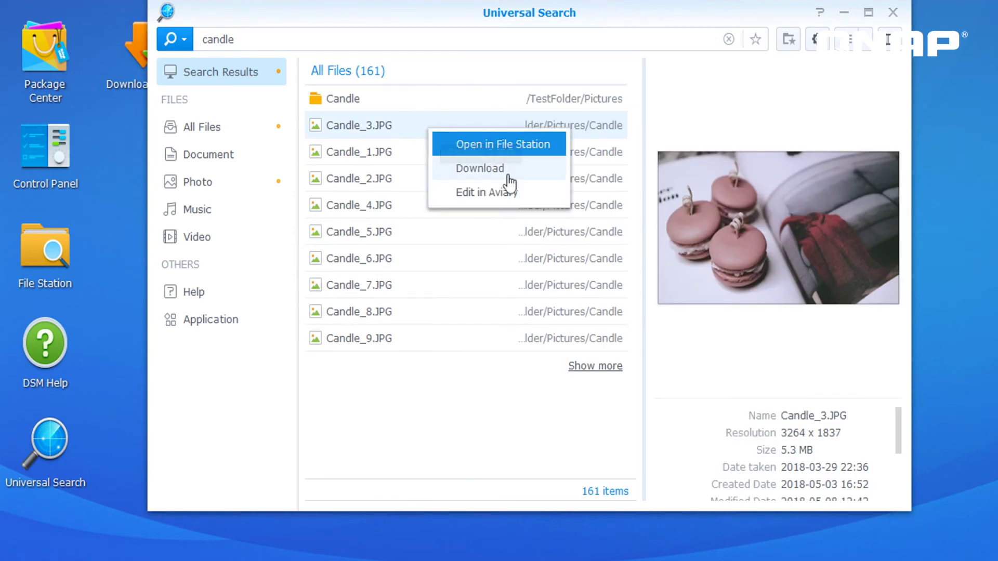
{"action": "left_click", "coordinate": [509, 144]}
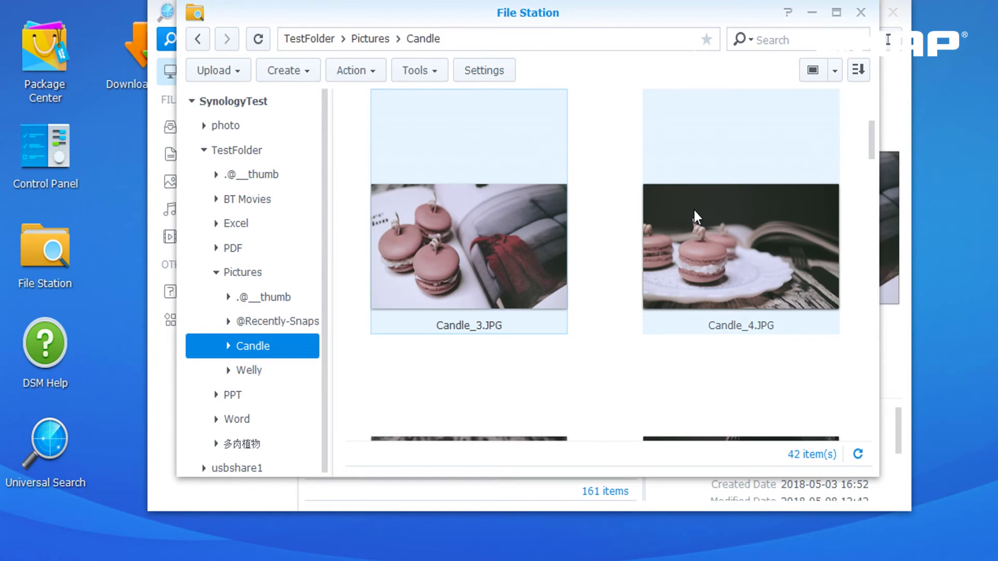
{"action": "scroll", "coordinate": [675, 276], "scroll_direction": "down", "scroll_amount": 5}
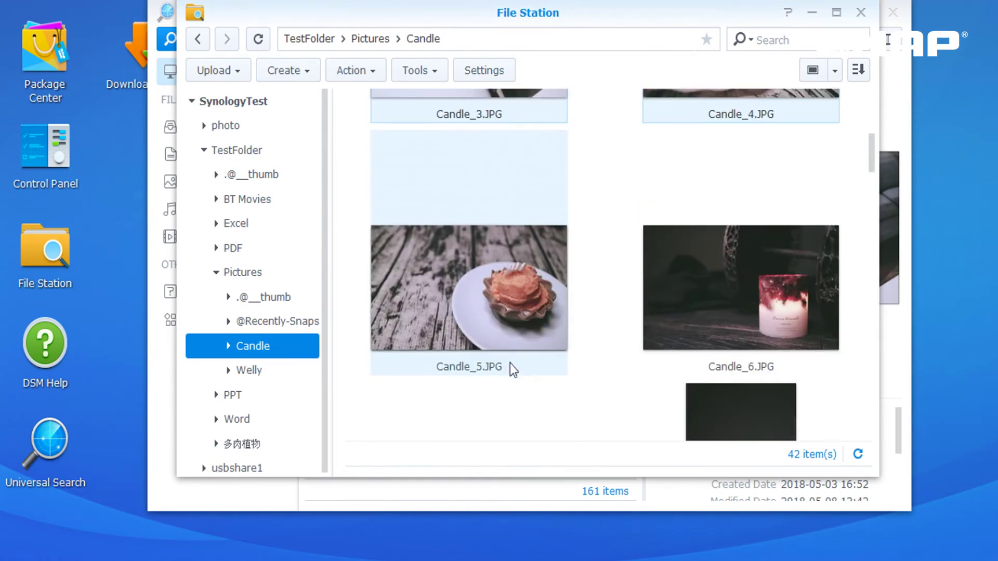
{"action": "left_click", "coordinate": [707, 289]}
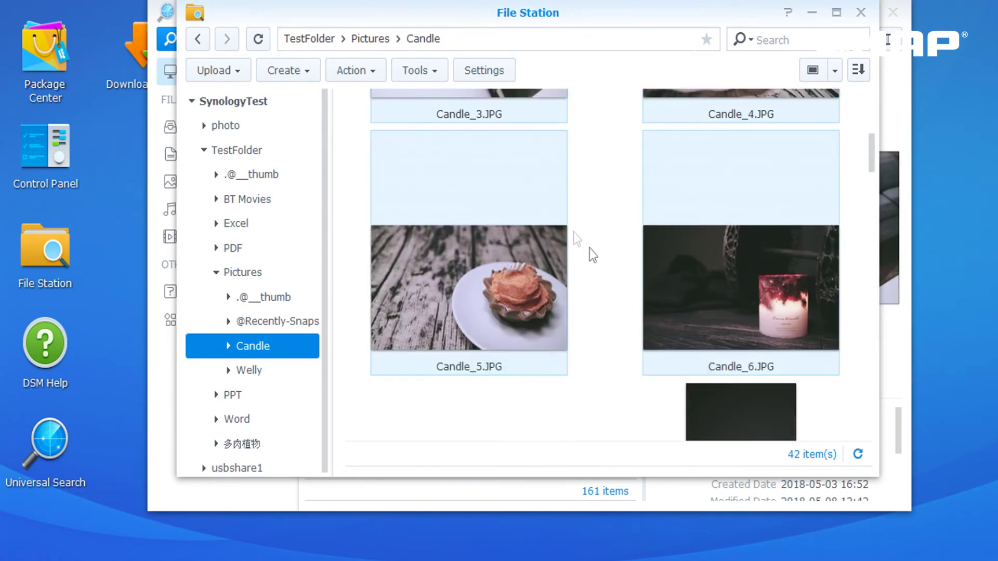
{"action": "left_click", "coordinate": [442, 72]}
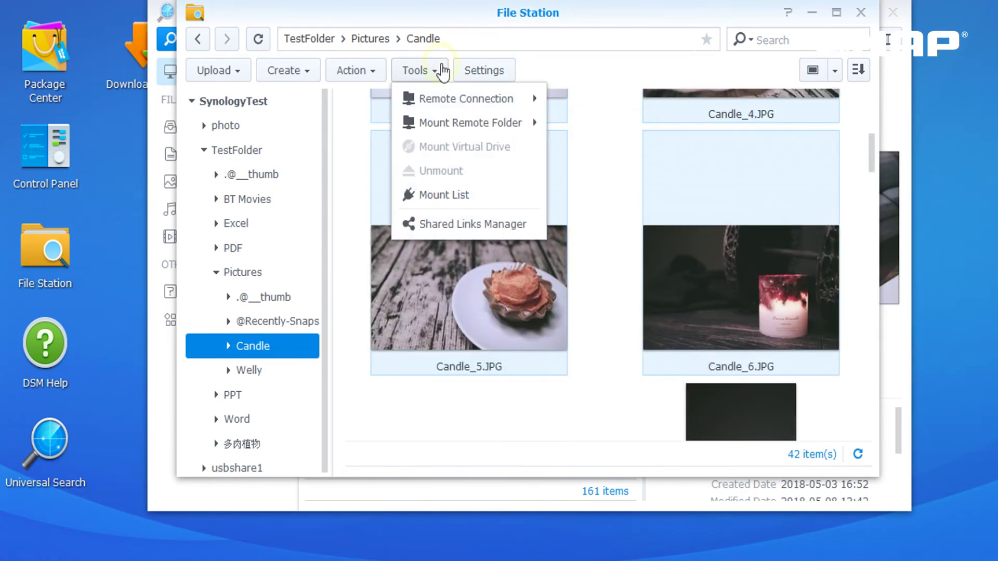
- Review the existing links in Shared Links Manager, then show the Candle folder as a detailed list
{"action": "left_click", "coordinate": [501, 224]}
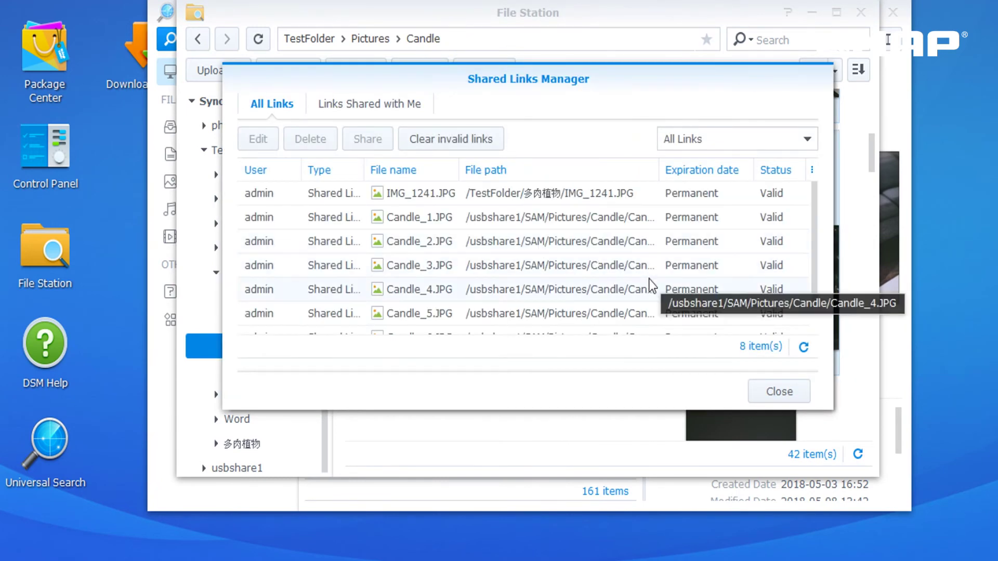
{"action": "scroll", "coordinate": [650, 279], "scroll_direction": "down", "scroll_amount": 2}
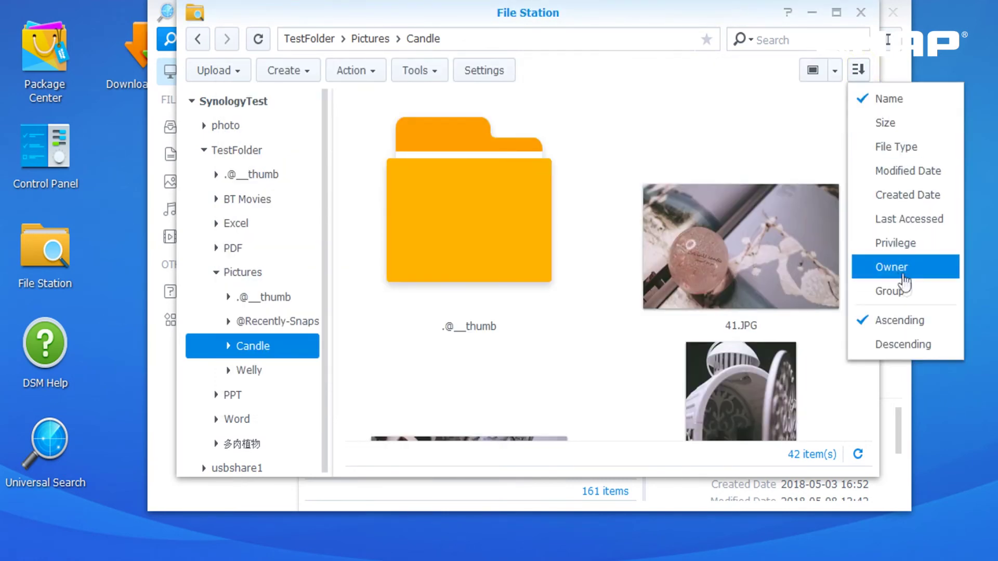
{"action": "left_click", "coordinate": [834, 73]}
{"action": "left_click", "coordinate": [842, 99]}
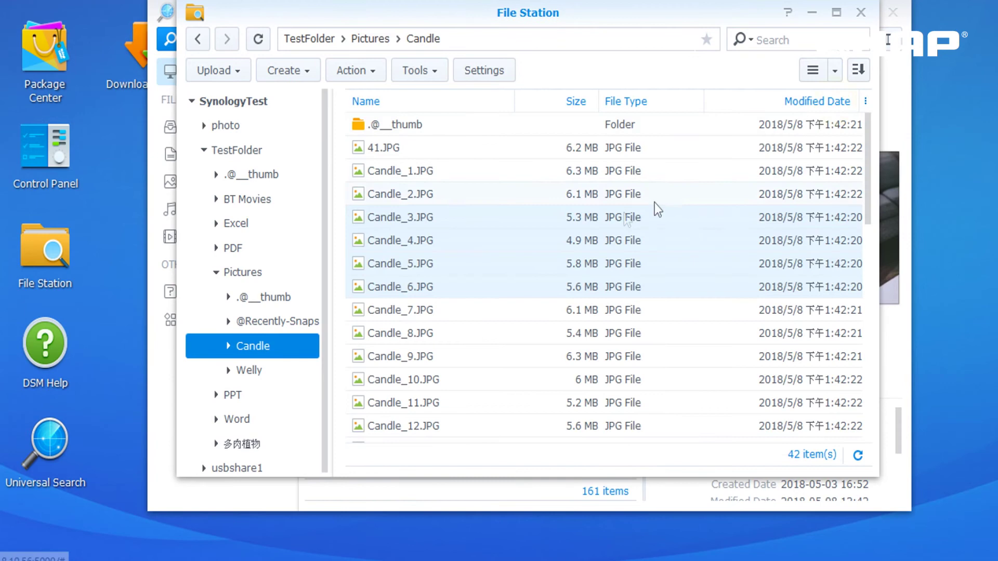
- Generate share links for Candle_3 to Candle_6 and select all the shared paths
{"action": "right_click", "coordinate": [458, 221]}
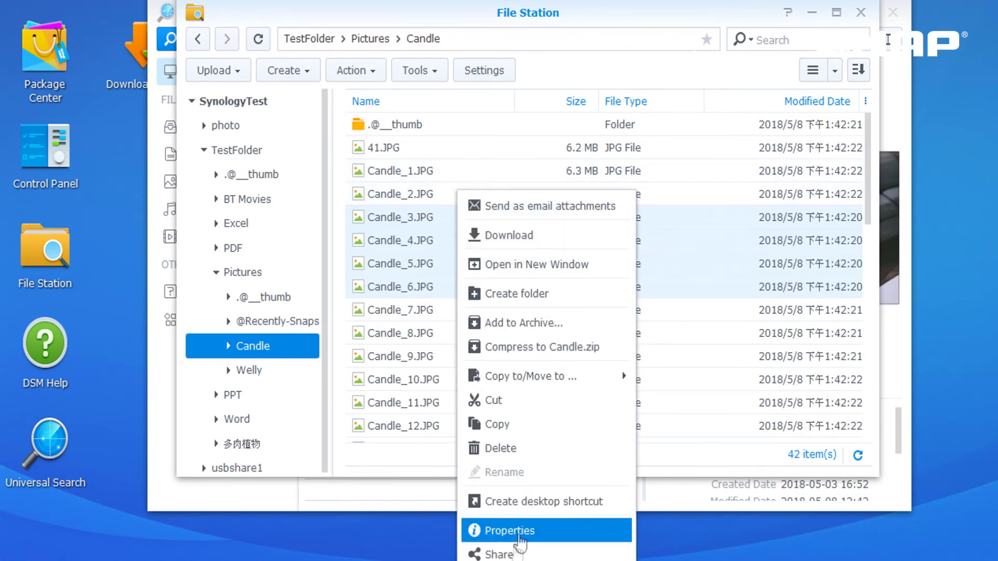
{"action": "left_click", "coordinate": [499, 554]}
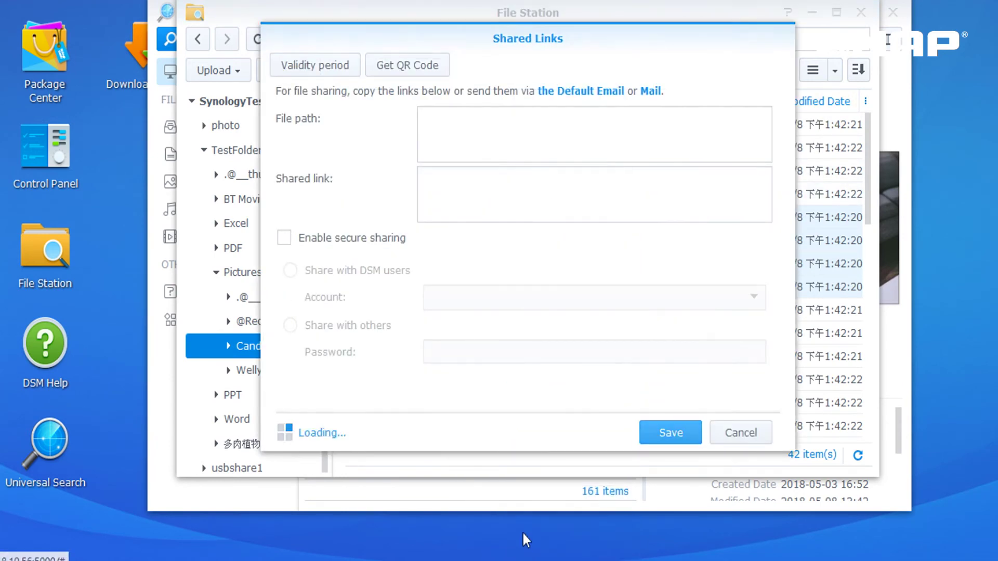
{"action": "left_click", "coordinate": [527, 142]}
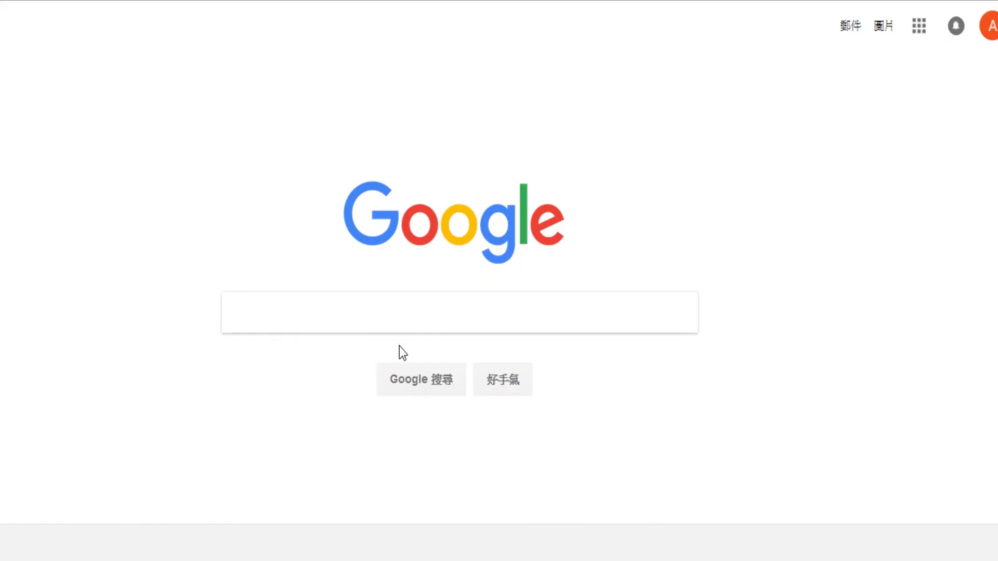
- Search Google for 'qnap'
{"action": "left_click", "coordinate": [335, 316]}
{"action": "type", "text": "qna"}
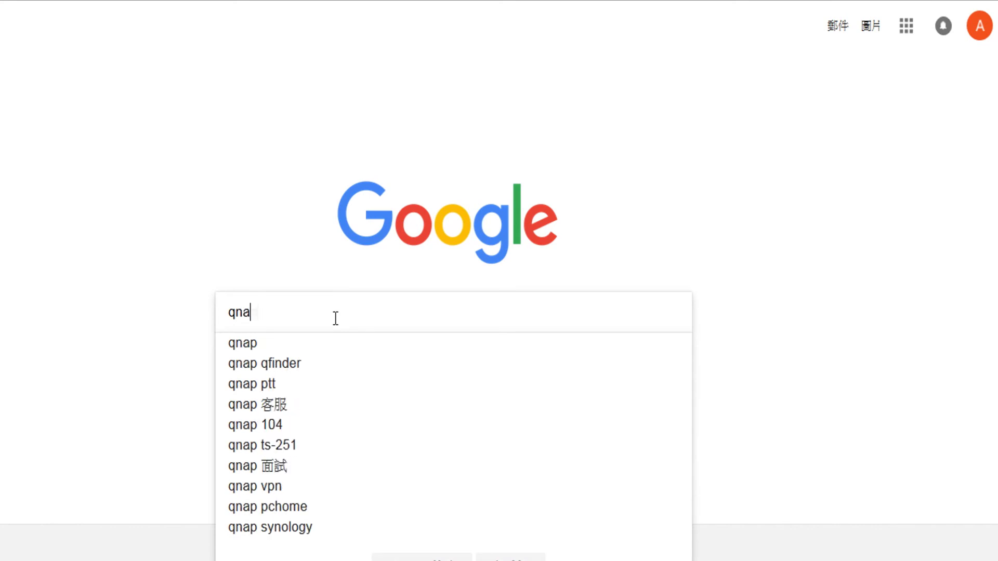
{"action": "type", "text": "p"}
{"action": "key", "text": "Return"}
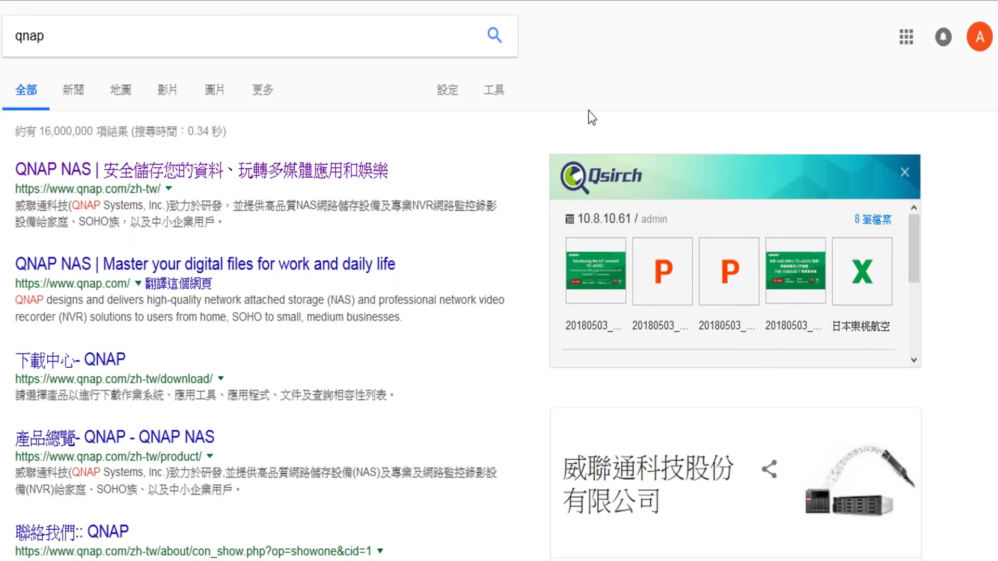
- Open the full Qsirch list of the 8 matching NAS files from the side panel
{"action": "scroll", "coordinate": [781, 271], "scroll_direction": "down", "scroll_amount": 3}
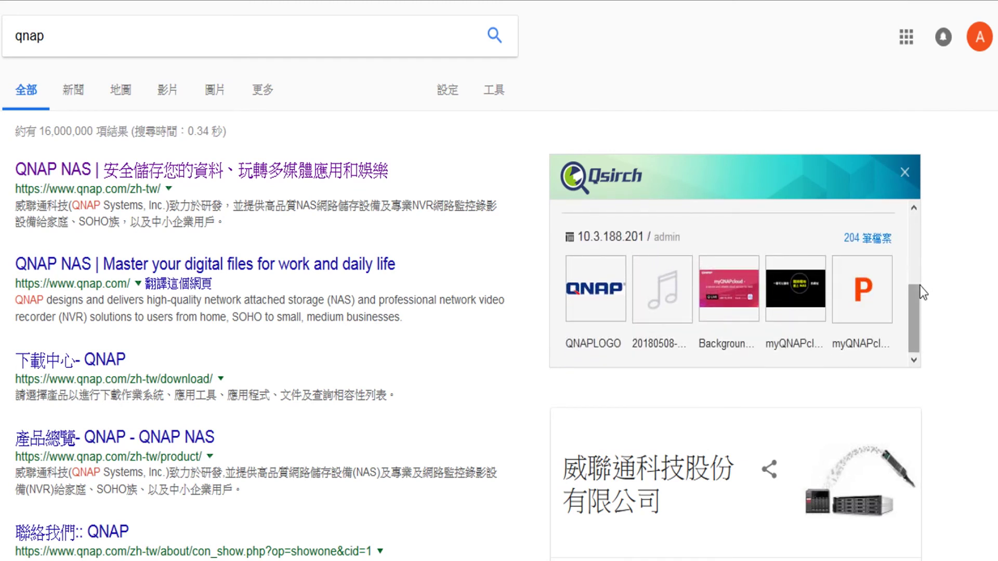
{"action": "left_click_drag", "start_coordinate": [913, 303], "coordinate": [914, 208]}
{"action": "left_click", "coordinate": [879, 220]}
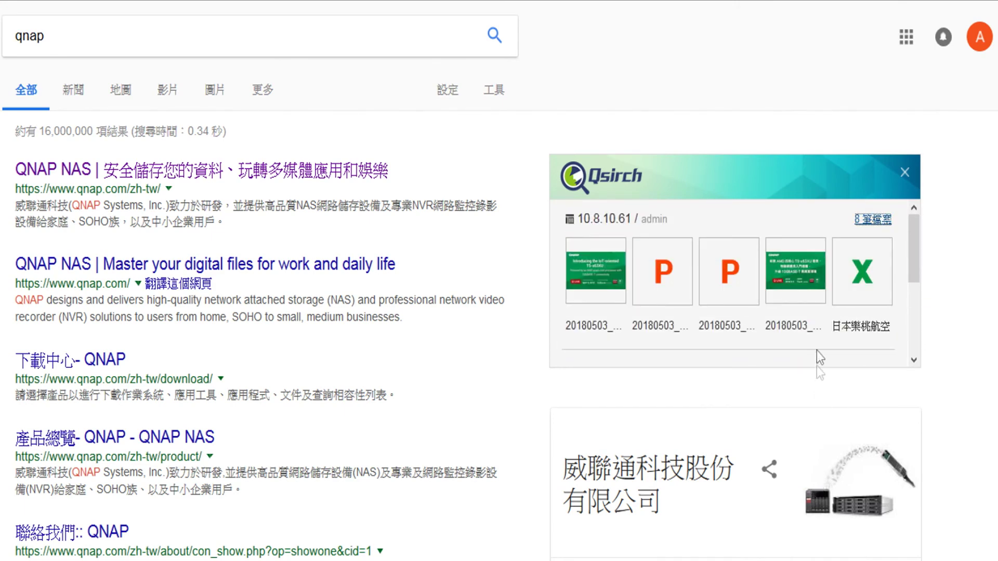
{"action": "scroll", "coordinate": [815, 350], "scroll_direction": "down", "scroll_amount": 3}
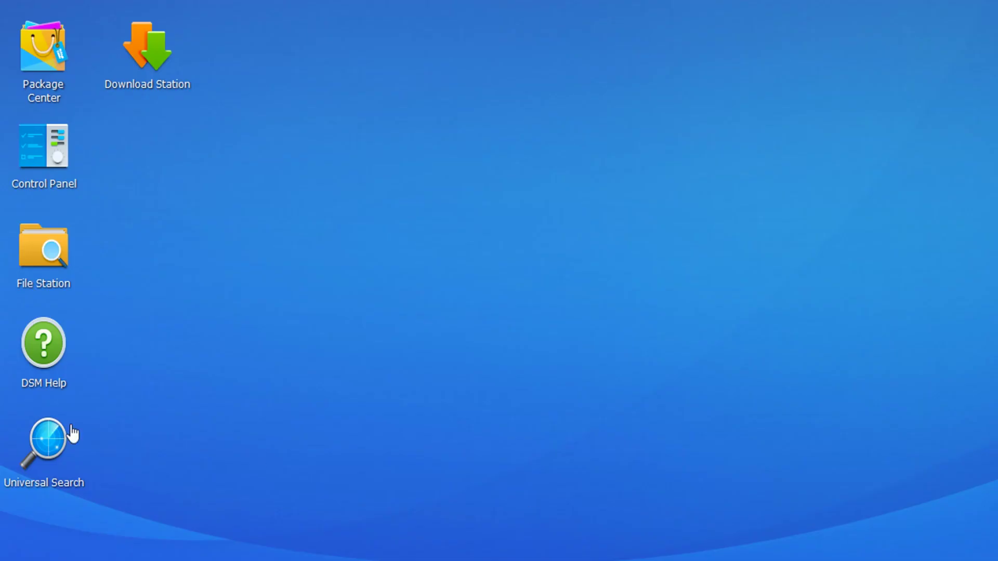
- Launch Universal Search, search 'qnap' for 7 files, and cancel out of Preferences
{"action": "left_click", "coordinate": [73, 434]}
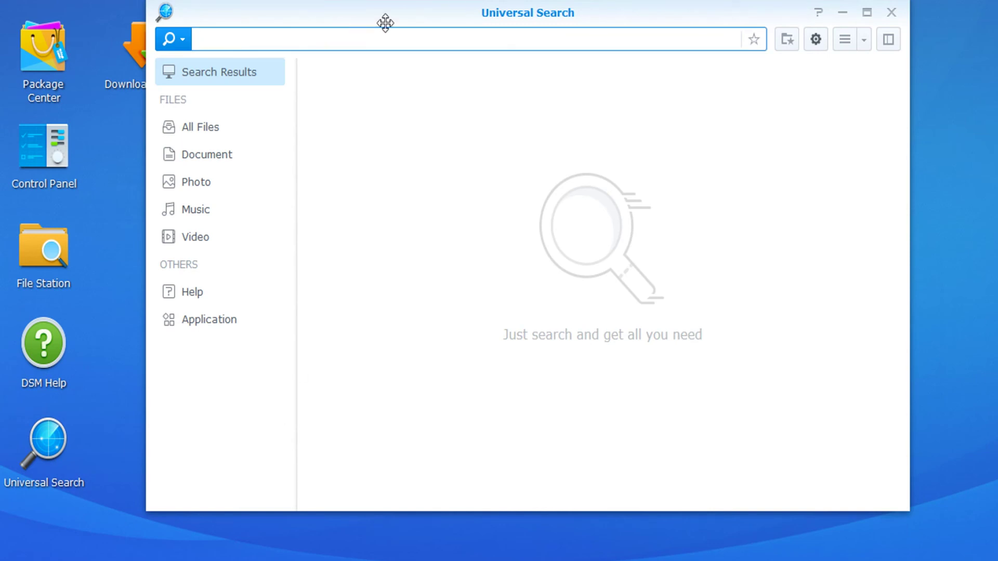
{"action": "type", "text": "qnap"}
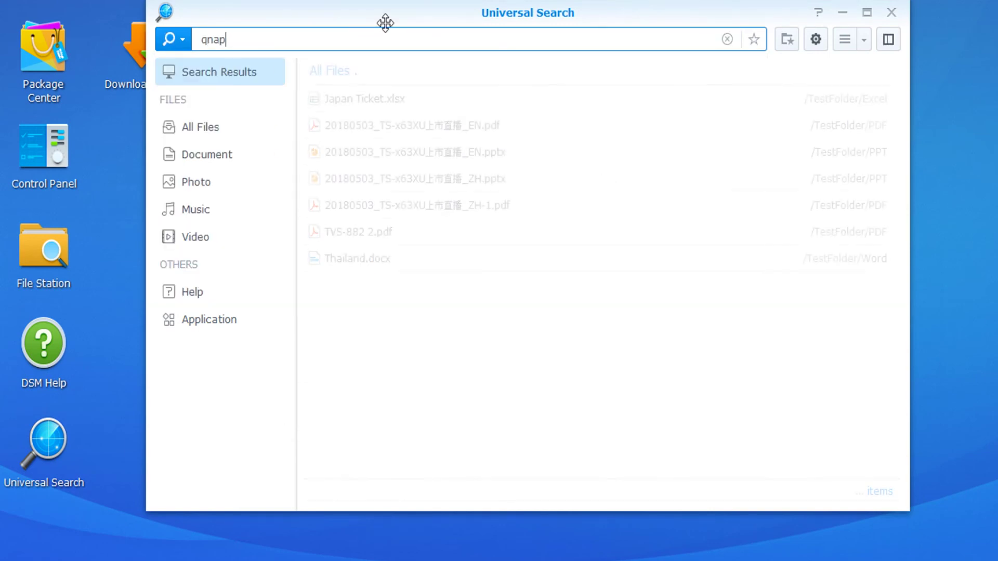
{"action": "left_click", "coordinate": [816, 39]}
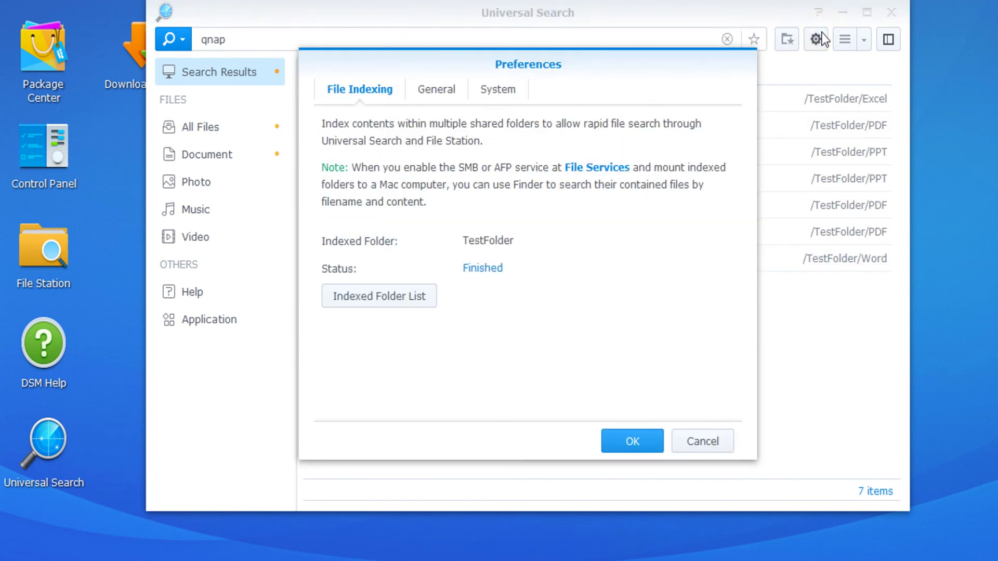
{"action": "left_click", "coordinate": [728, 436]}
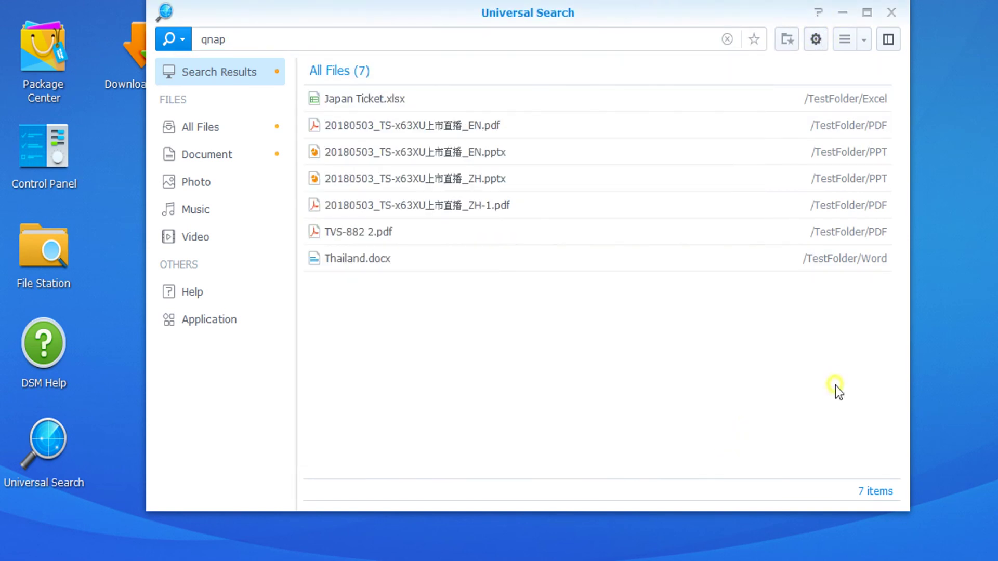